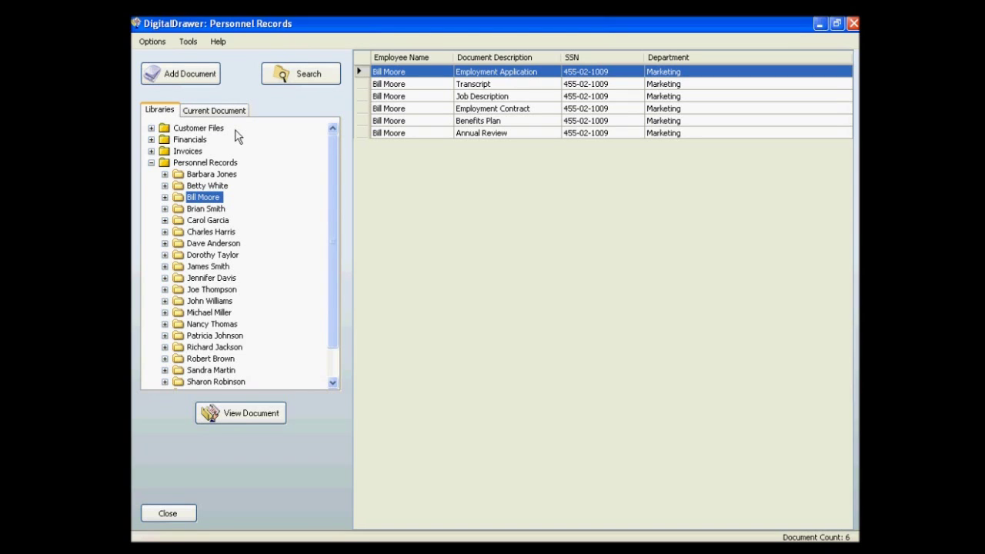
Browse the Personnel Records, Invoices, Financials and 100-order Purchase Orders libraries, ending back on Personnel Records
{"action": "left_click", "coordinate": [152, 162]}
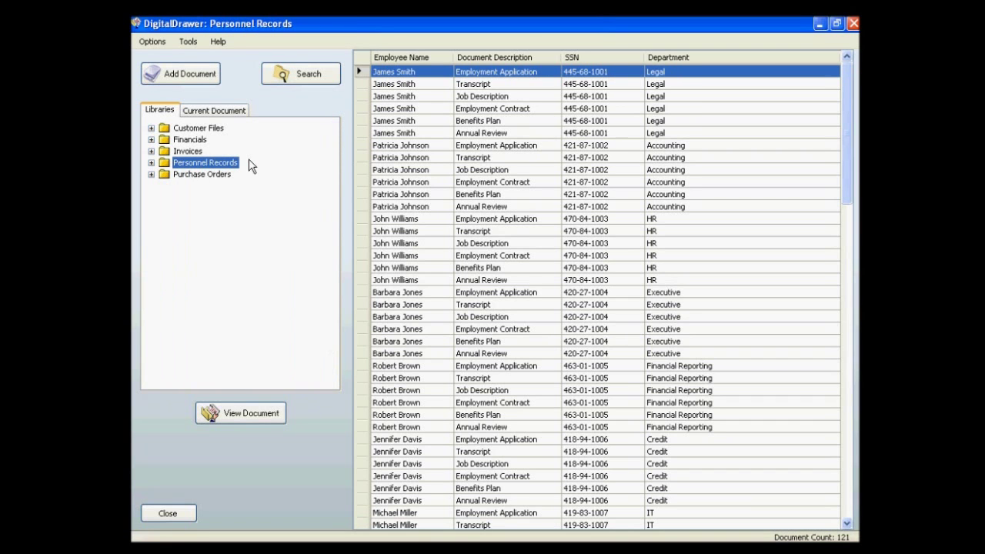
{"action": "left_click", "coordinate": [189, 153]}
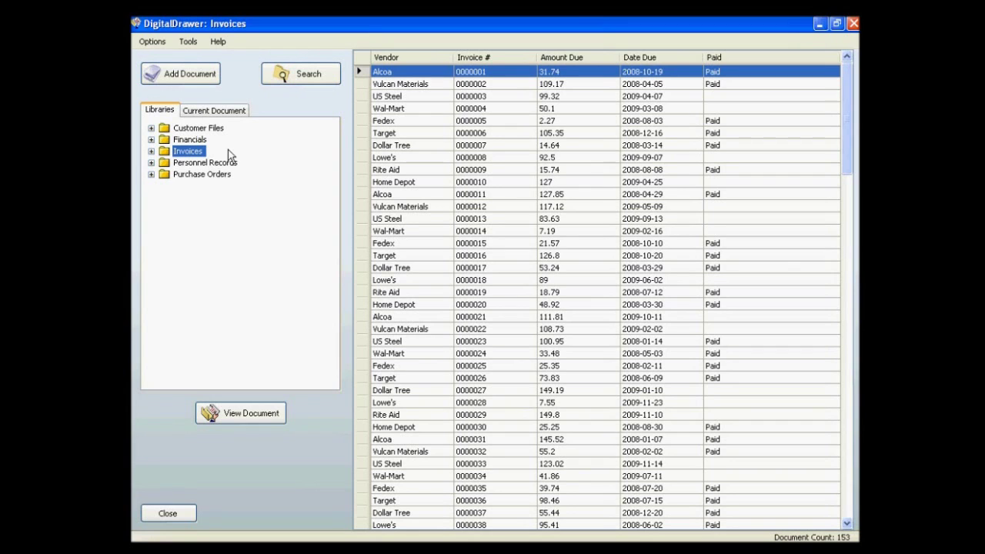
{"action": "left_click", "coordinate": [204, 128]}
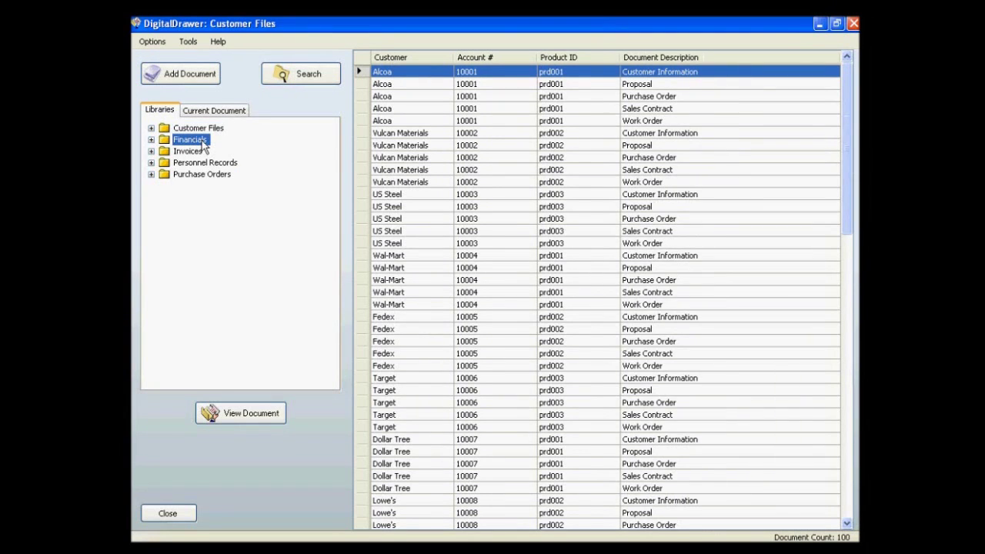
{"action": "left_click", "coordinate": [201, 151]}
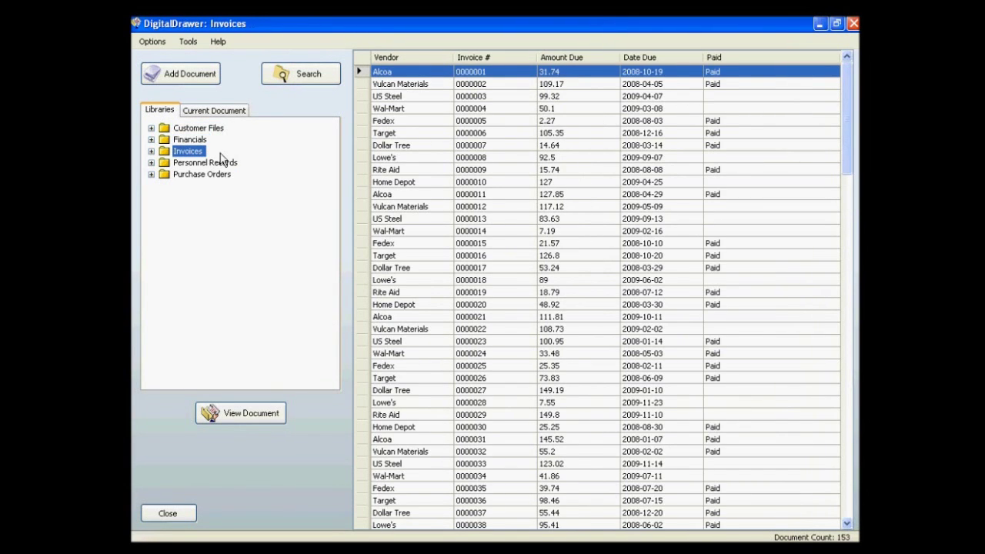
{"action": "left_click", "coordinate": [231, 163]}
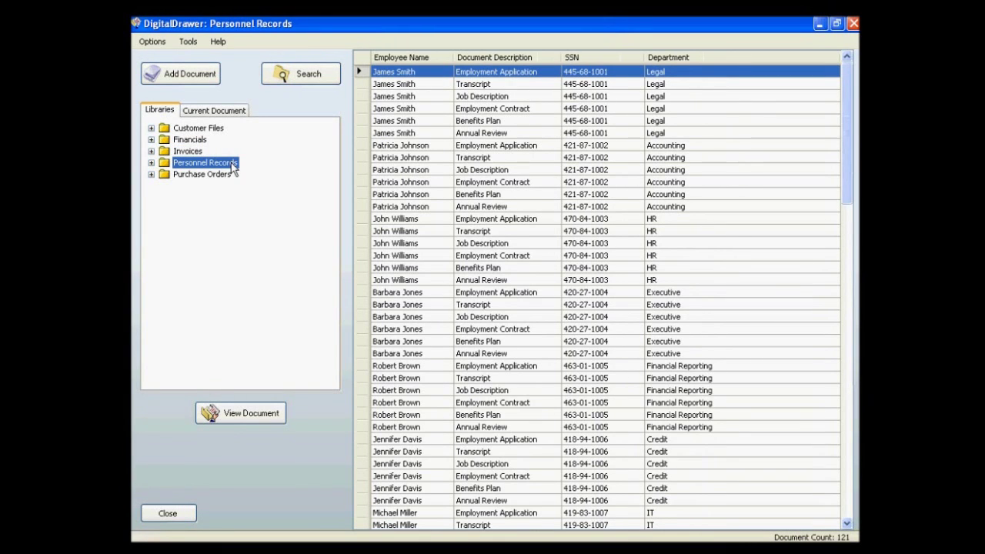
{"action": "left_click", "coordinate": [231, 179]}
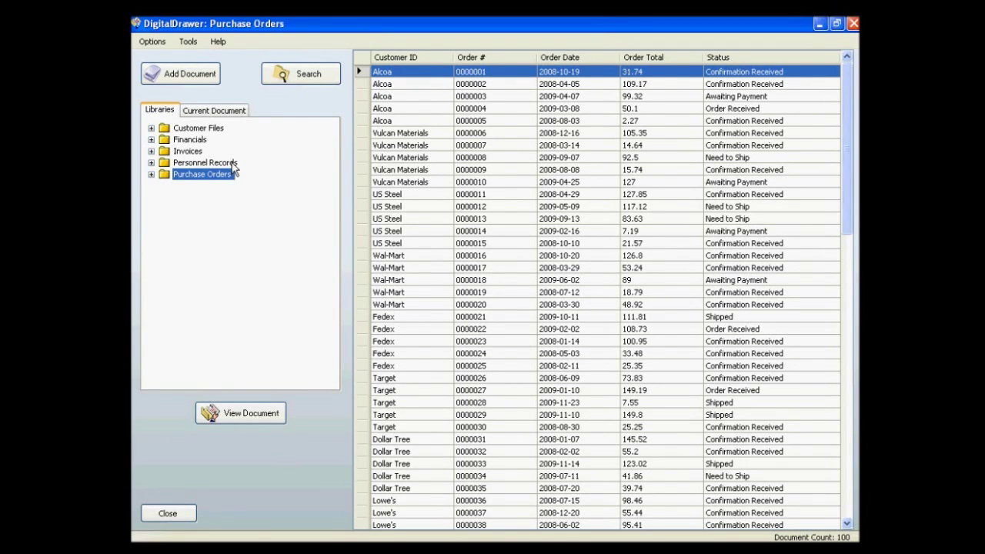
{"action": "left_click", "coordinate": [234, 164]}
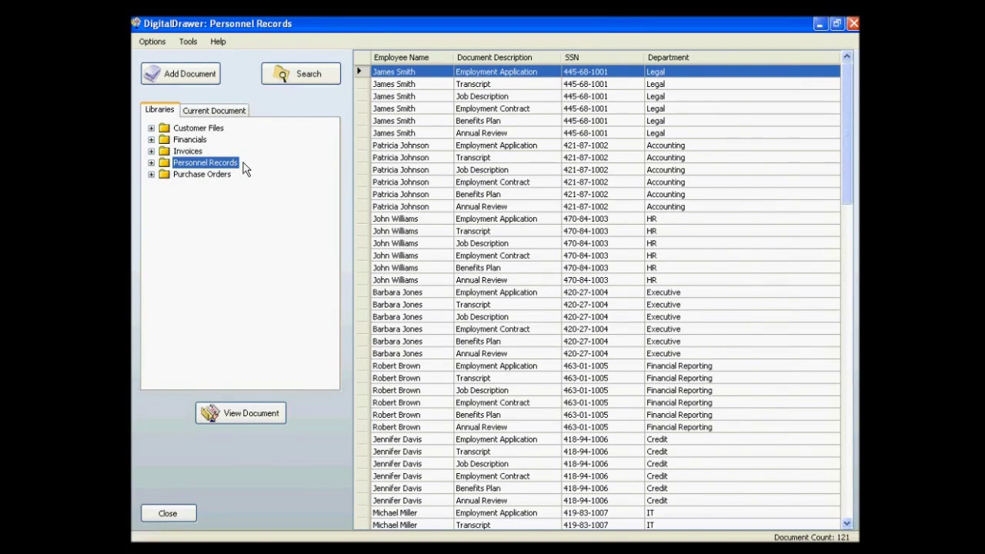
Check an employee's Transcript and Job Description, view their Employment Application, then close the viewer
{"action": "left_click", "coordinate": [409, 147]}
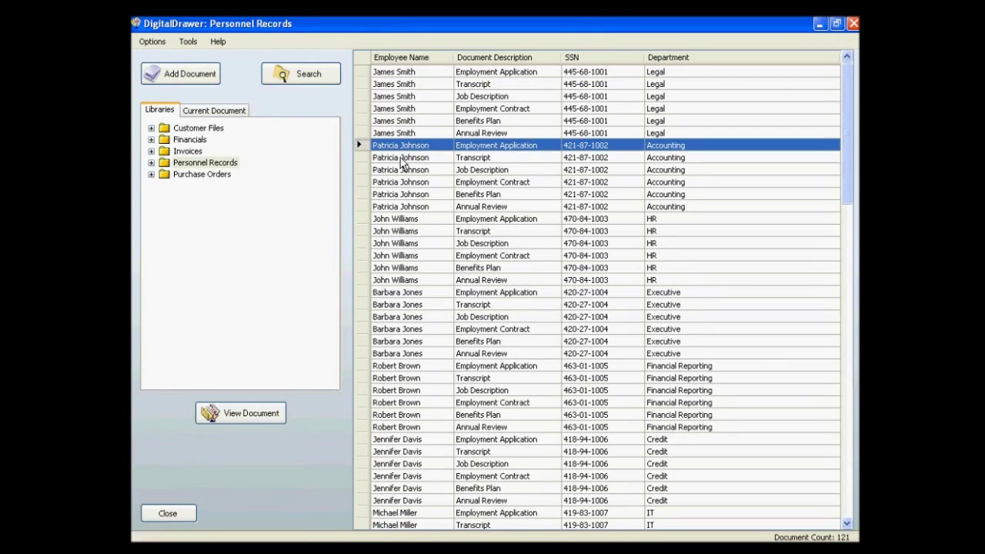
{"action": "left_click", "coordinate": [401, 160]}
{"action": "left_click", "coordinate": [400, 172]}
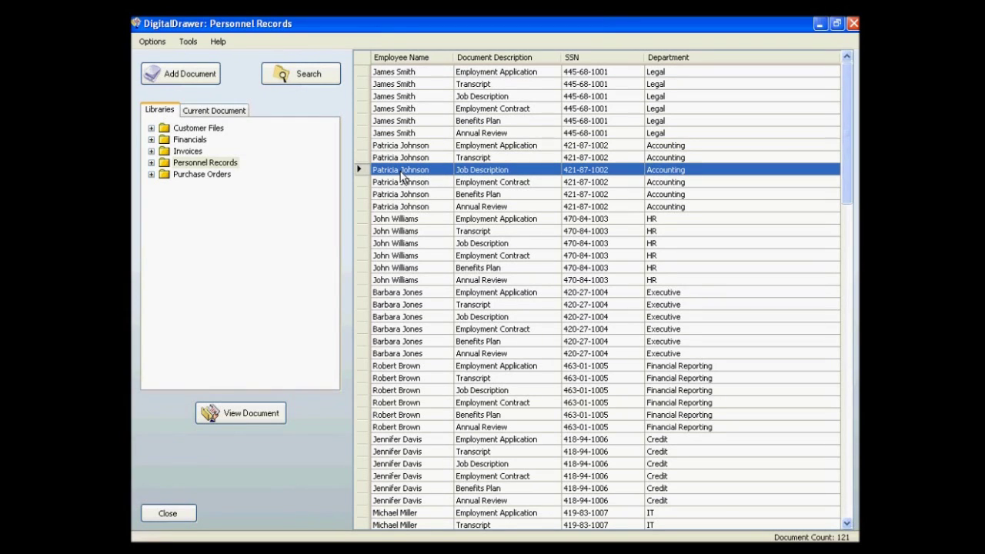
{"action": "double_click", "coordinate": [405, 145]}
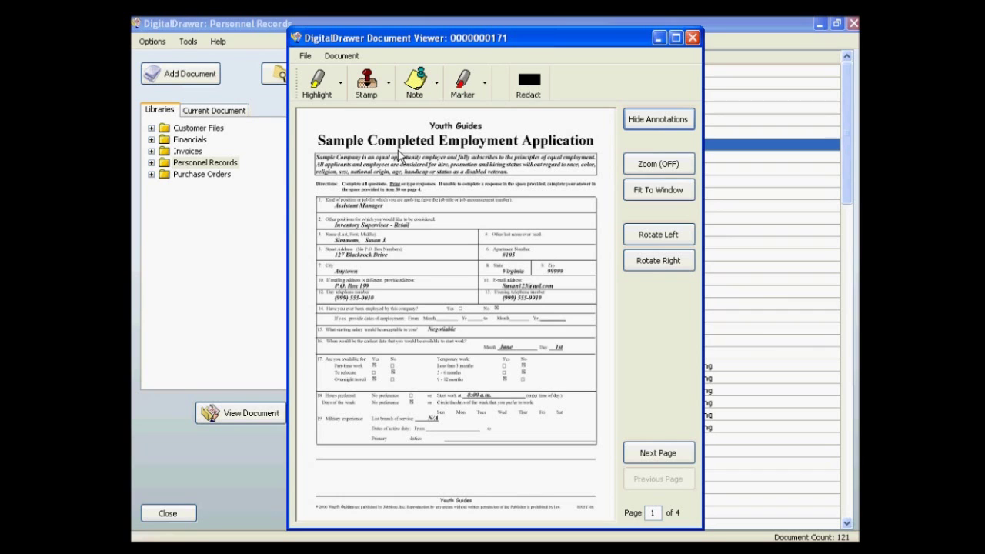
{"action": "left_click", "coordinate": [693, 37]}
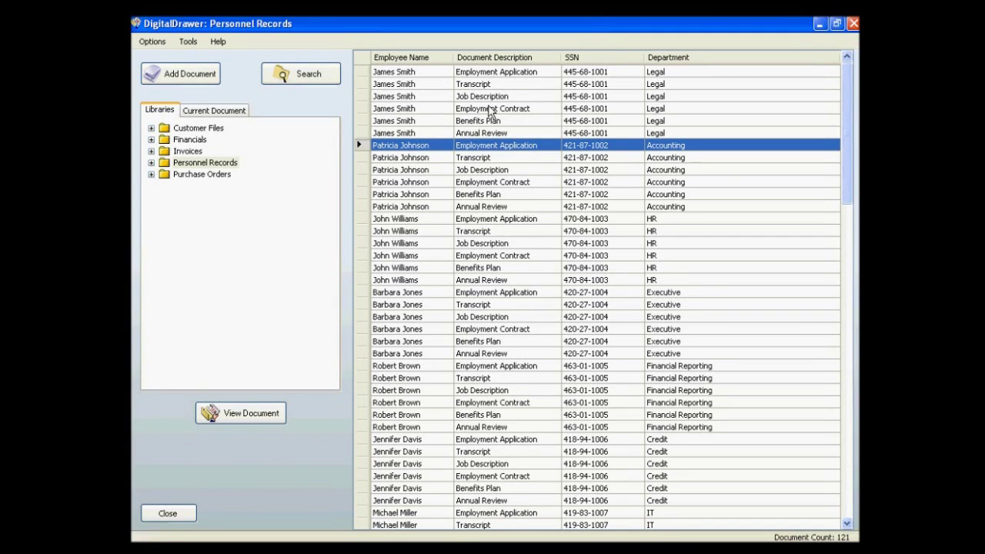
Sort Personnel Records by Document Description descending, then expand it and show one employee's six documents
{"action": "left_click", "coordinate": [543, 61]}
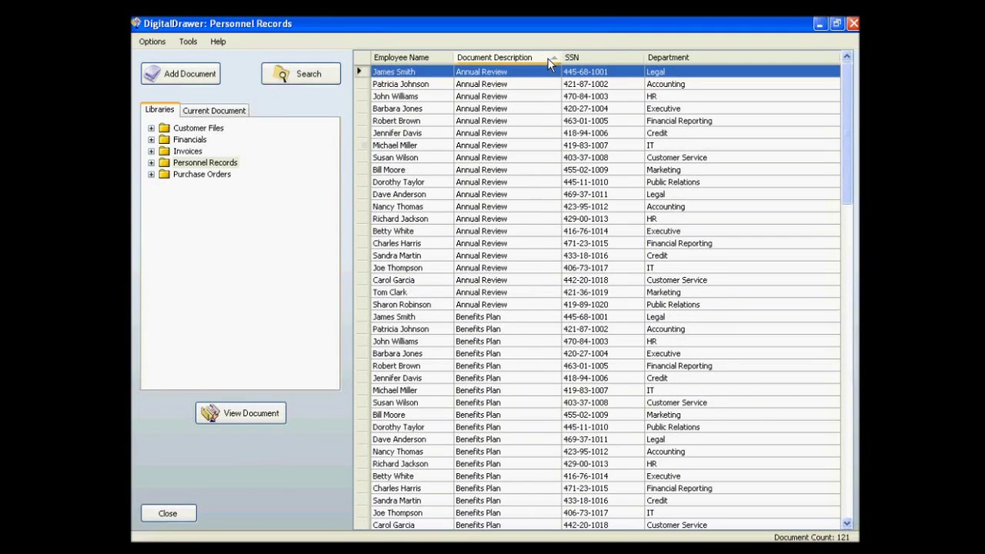
{"action": "left_click", "coordinate": [542, 61]}
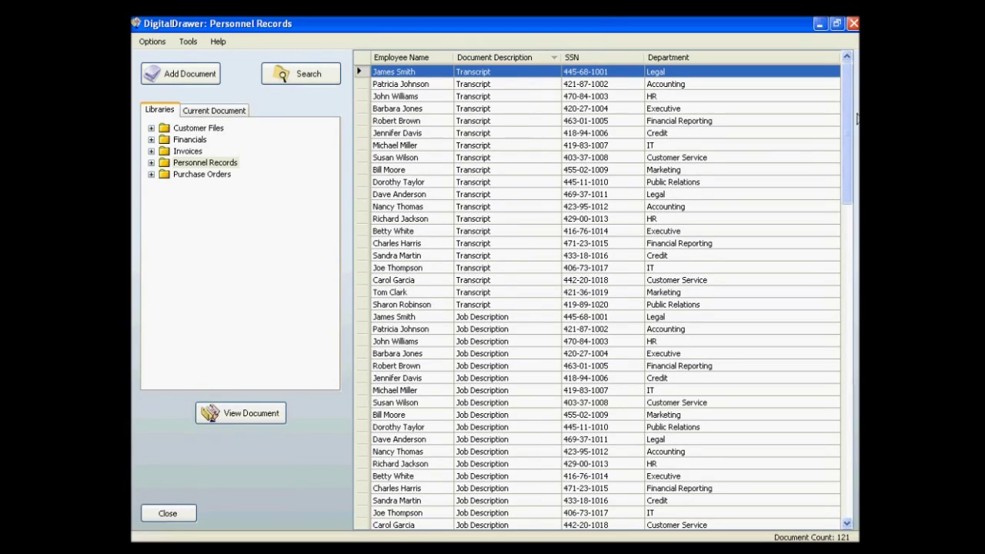
{"action": "left_click_drag", "start_coordinate": [844, 109], "coordinate": [836, 215]}
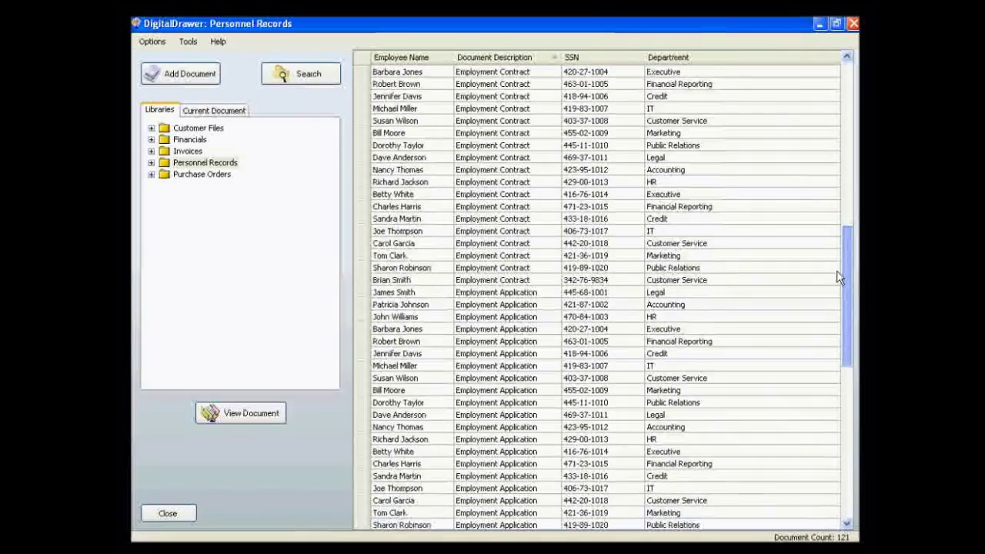
{"action": "left_click_drag", "start_coordinate": [837, 216], "coordinate": [837, 308]}
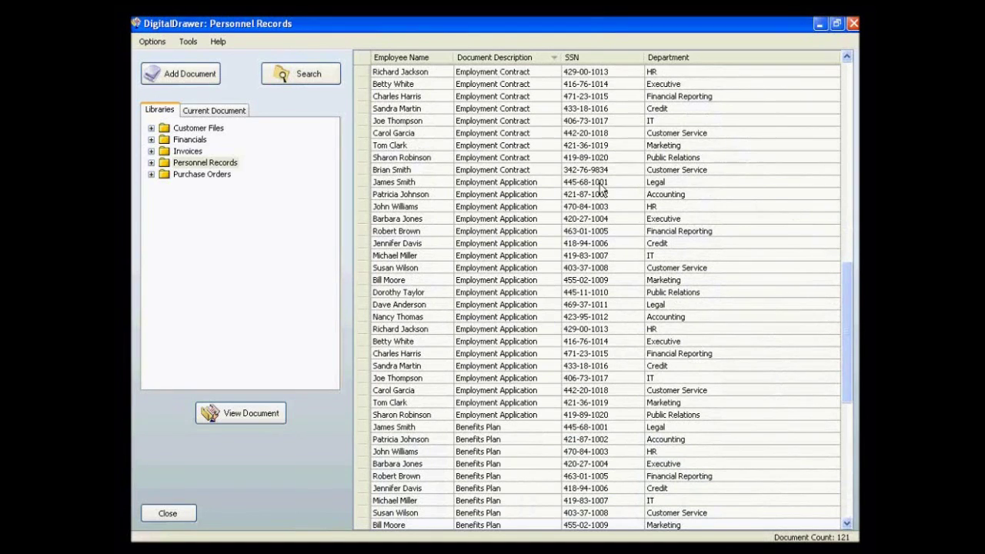
{"action": "left_click", "coordinate": [151, 163]}
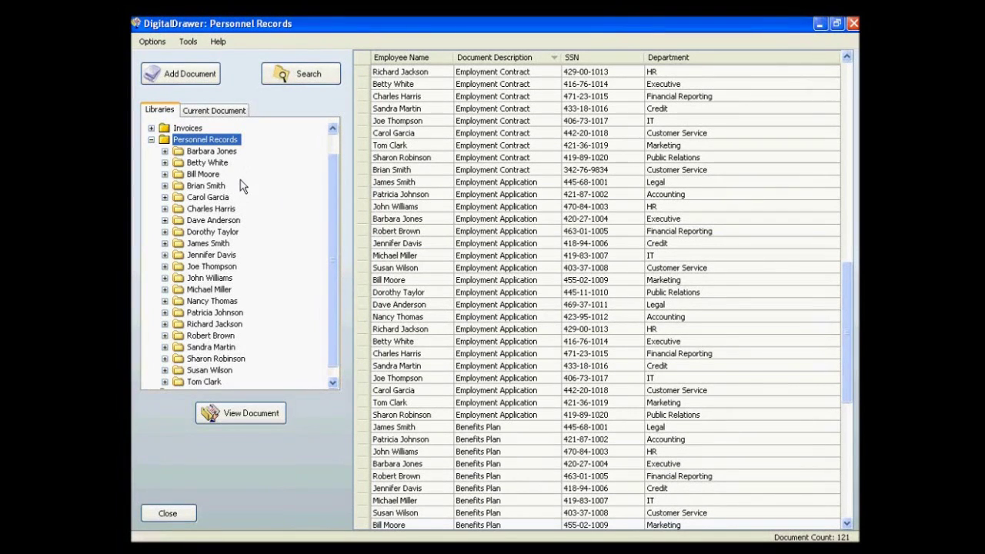
{"action": "left_click", "coordinate": [204, 175]}
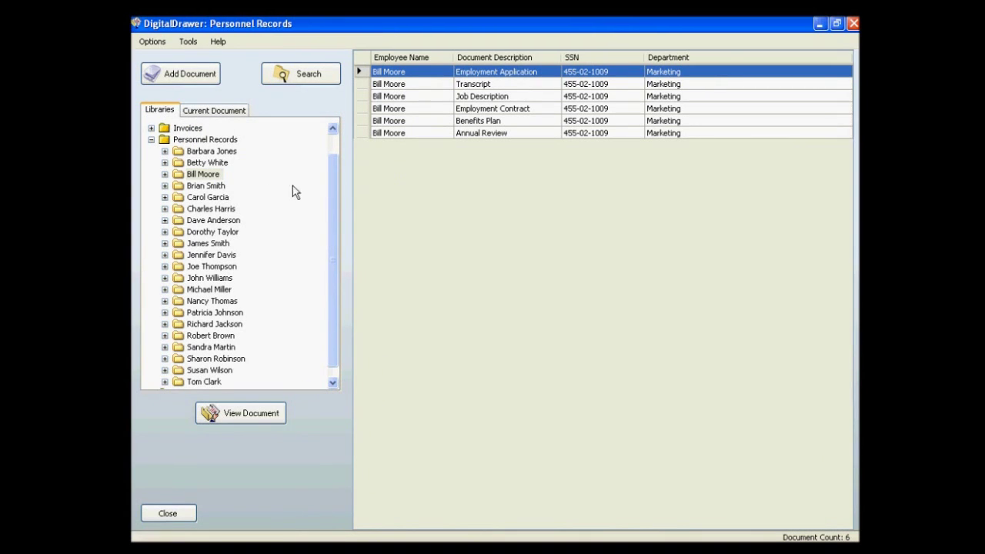
Expand the employee's folder and filter it to their single Employment Contract document
{"action": "left_click", "coordinate": [165, 175]}
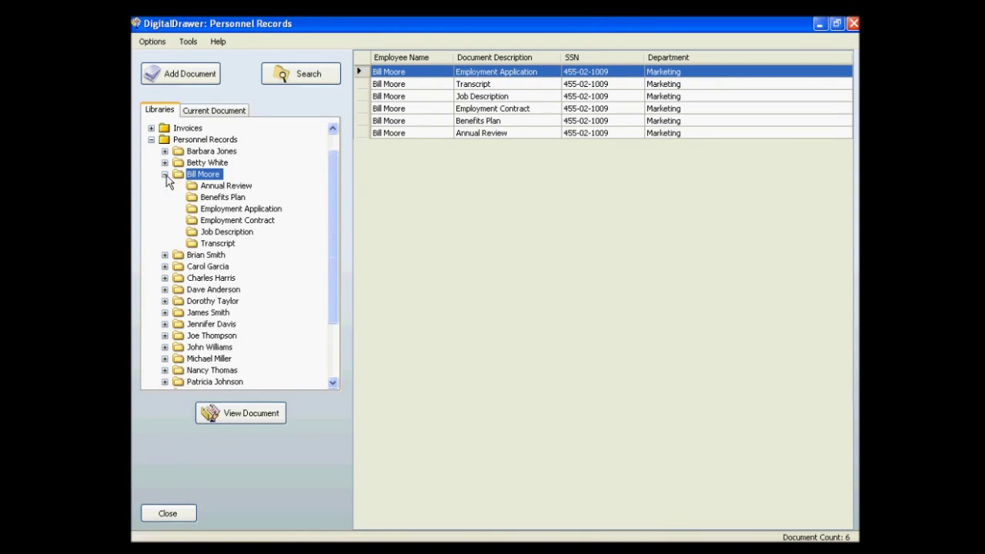
{"action": "left_click", "coordinate": [229, 222]}
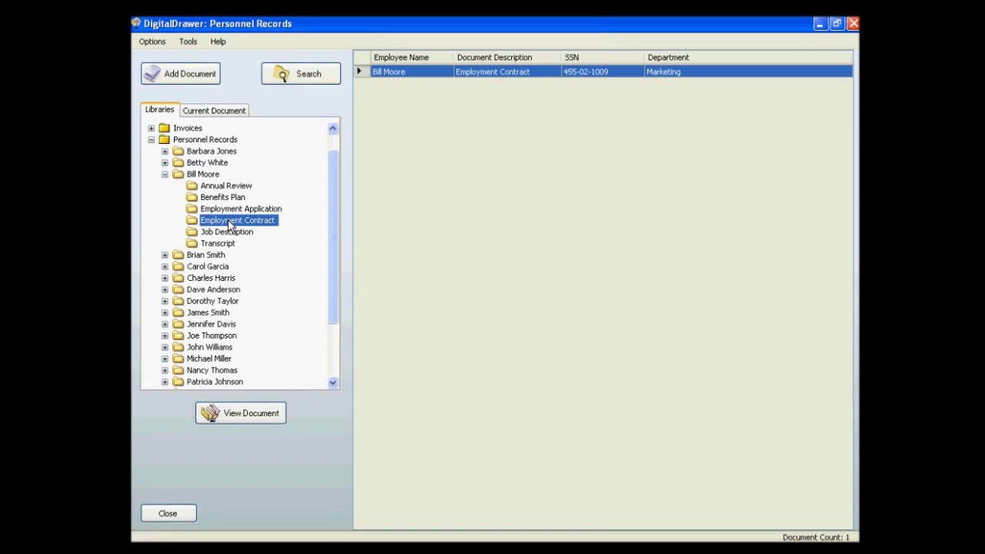
{"action": "left_click", "coordinate": [399, 105]}
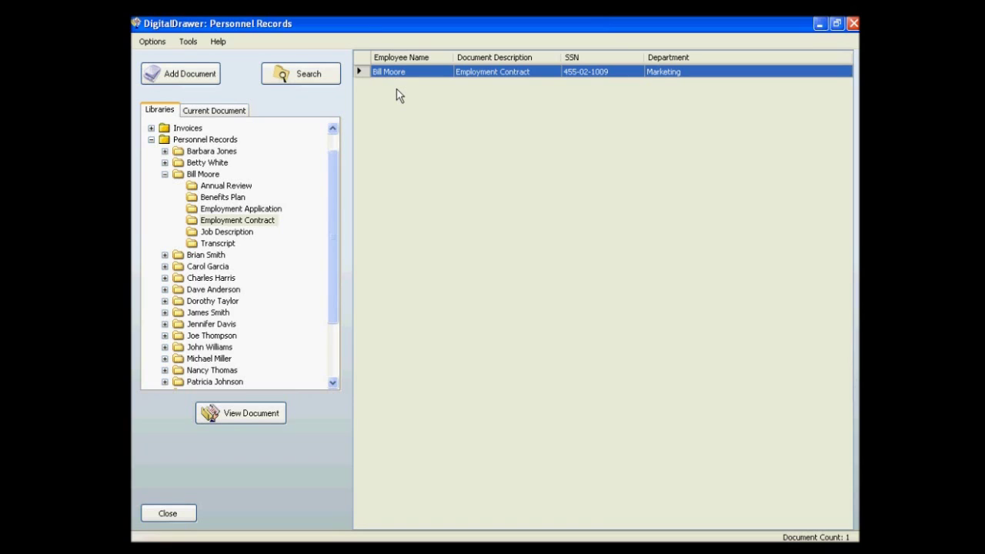
{"action": "left_click", "coordinate": [332, 82]}
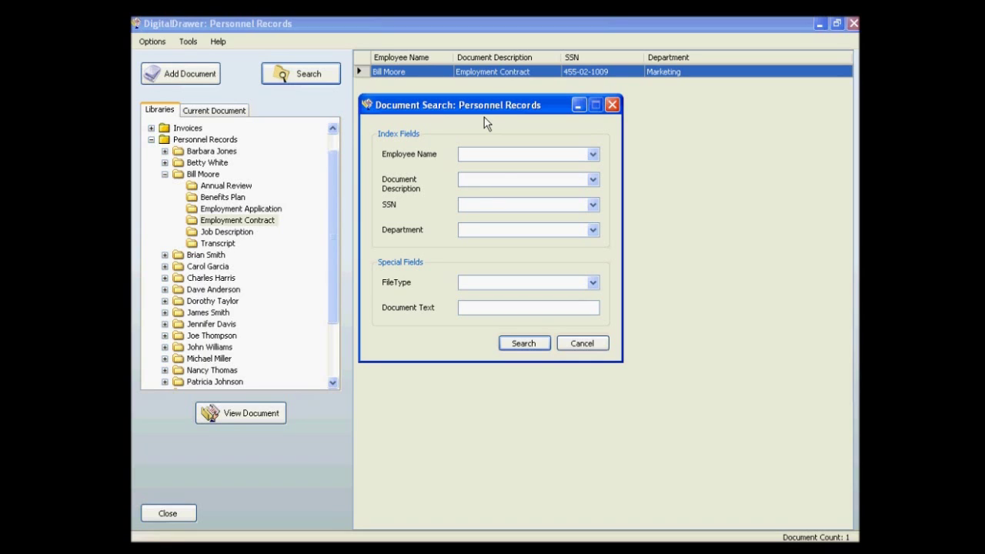
Clear the employee name and search Employment Contract documents in the Customer Service department
{"action": "type", "text": "Bi"}
{"action": "key", "text": "BackSpace"}
{"action": "key", "text": "BackSpace"}
{"action": "left_click", "coordinate": [594, 155]}
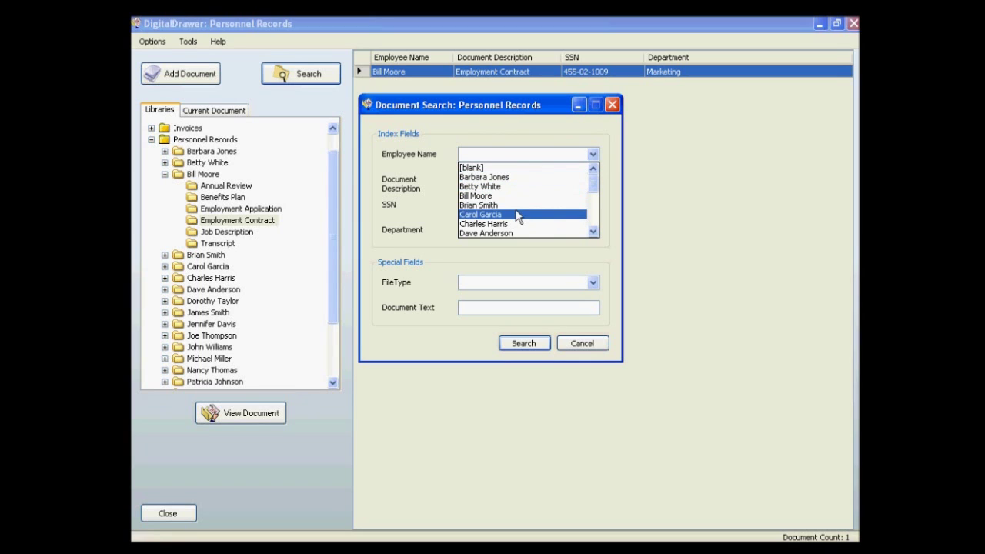
{"action": "left_click", "coordinate": [505, 145]}
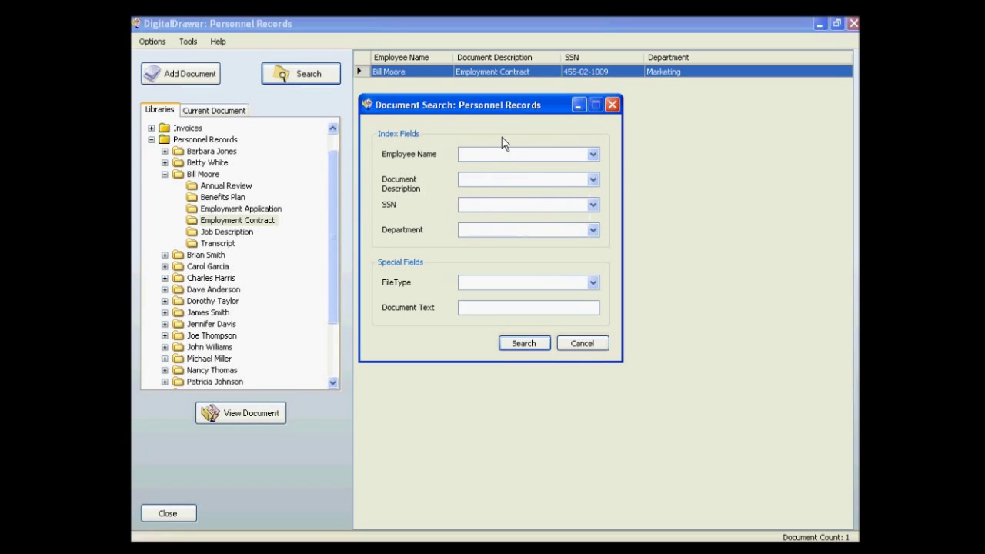
{"action": "left_click", "coordinate": [593, 180]}
{"action": "left_click", "coordinate": [531, 231]}
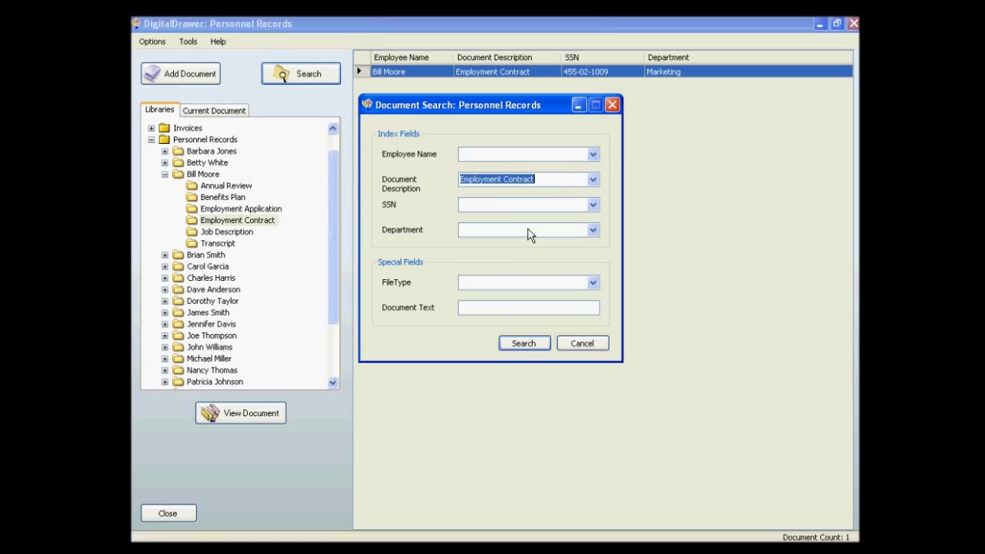
{"action": "left_click", "coordinate": [594, 231]}
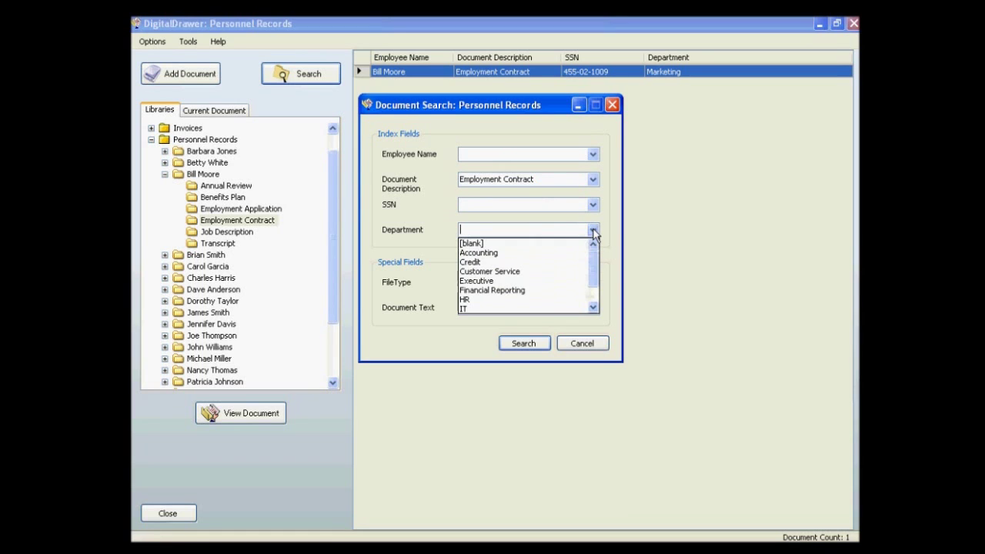
{"action": "left_click", "coordinate": [527, 271]}
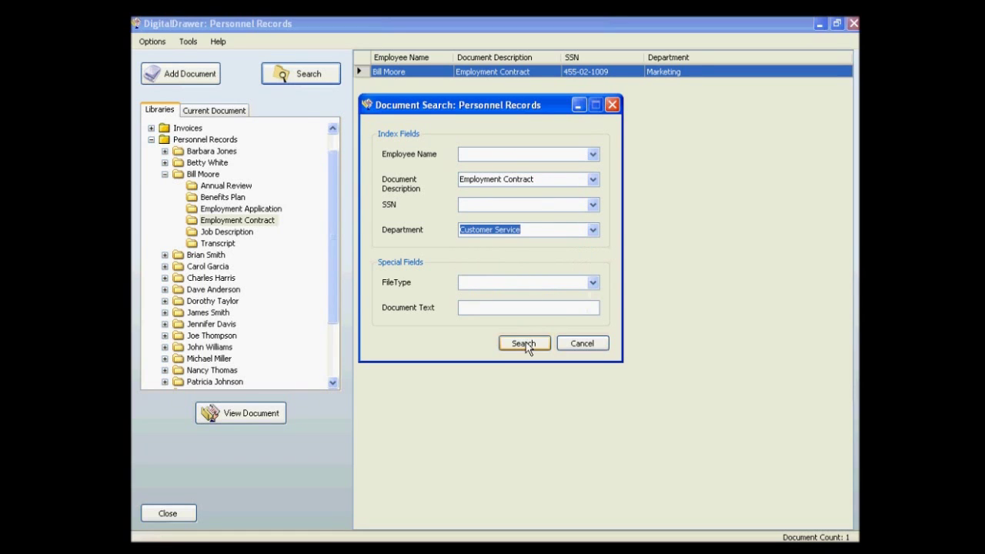
{"action": "left_click", "coordinate": [524, 343]}
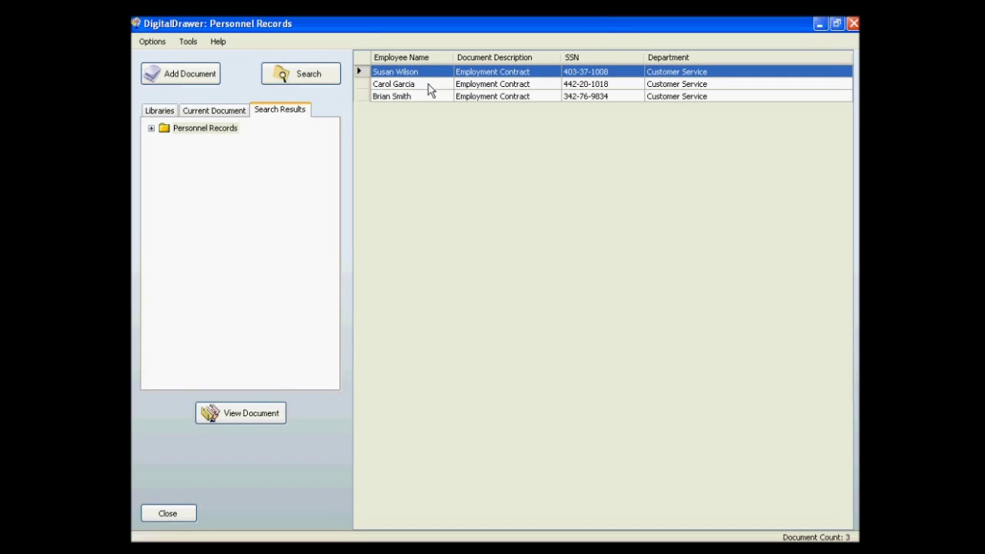
{"action": "left_click", "coordinate": [331, 76]}
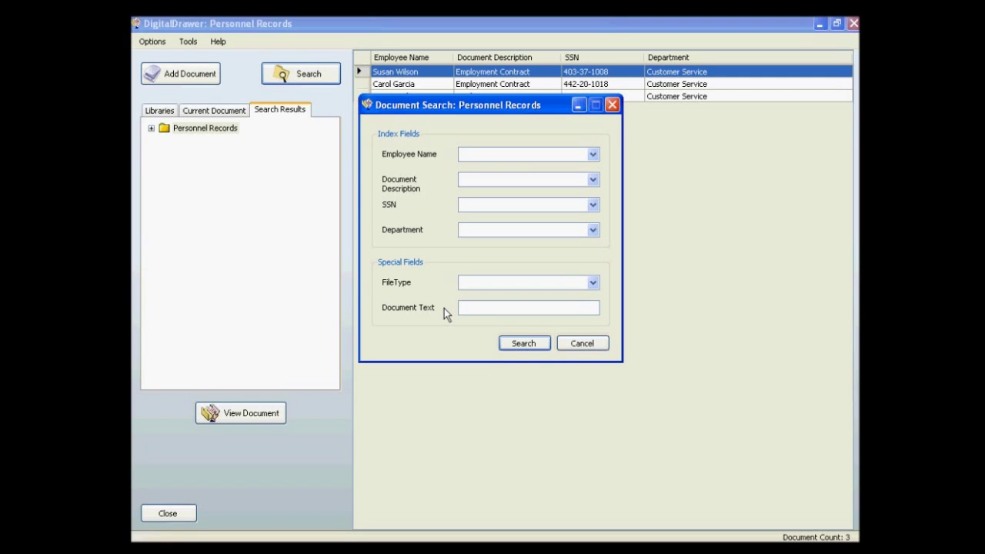
Cancel the search form and open the second Customer Service contract in the Document Viewer
{"action": "left_click", "coordinate": [583, 346]}
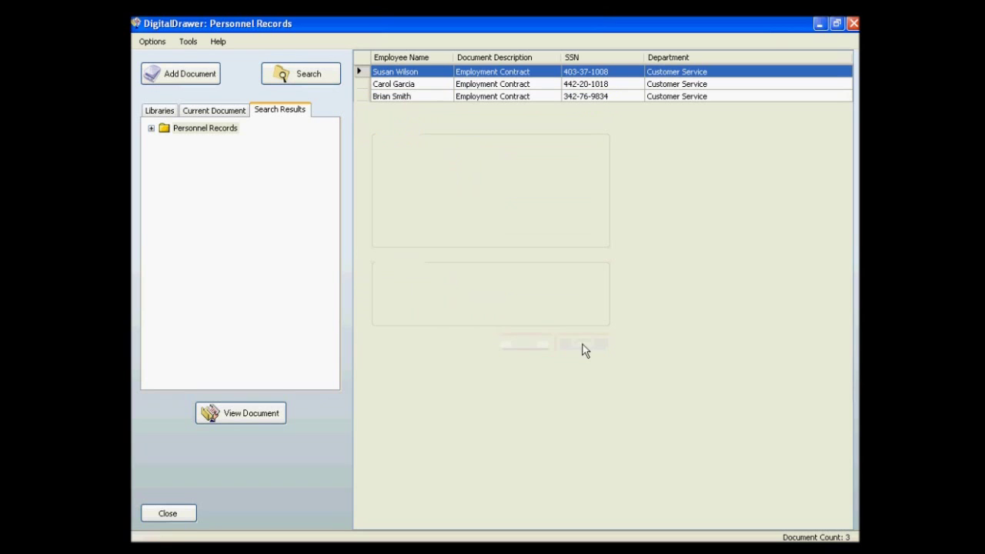
{"action": "left_click", "coordinate": [442, 84]}
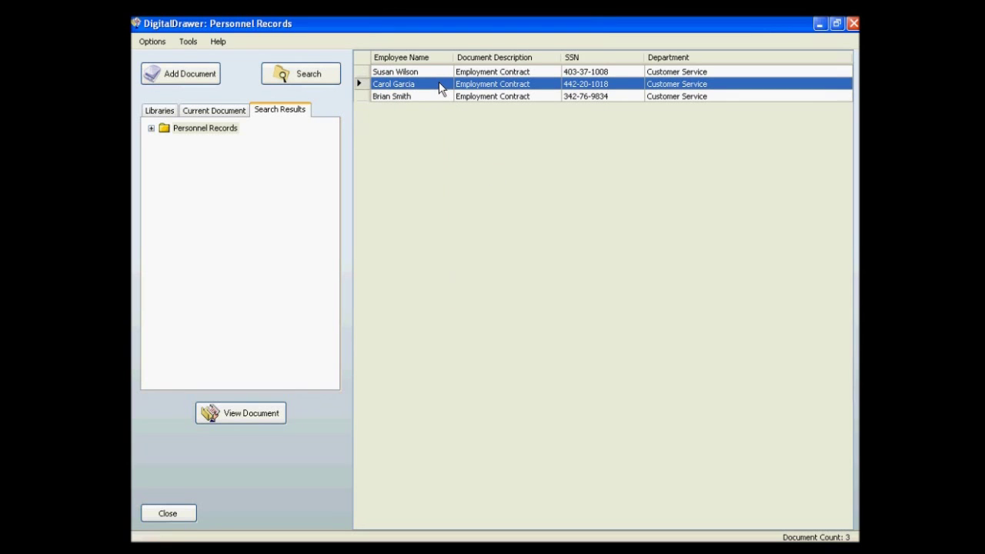
{"action": "double_click", "coordinate": [439, 84]}
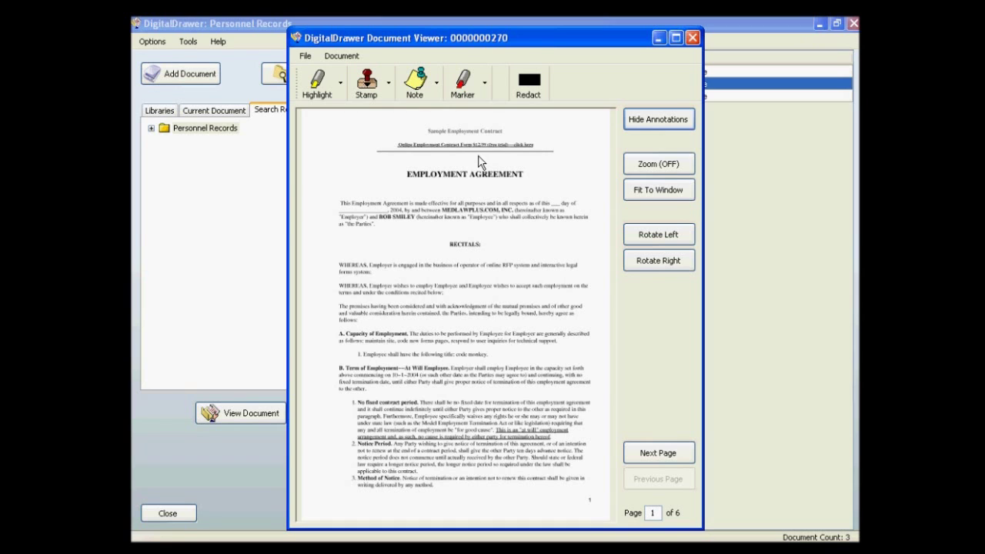
Maximize the Document Viewer window showing the employment agreement
{"action": "left_click", "coordinate": [676, 37]}
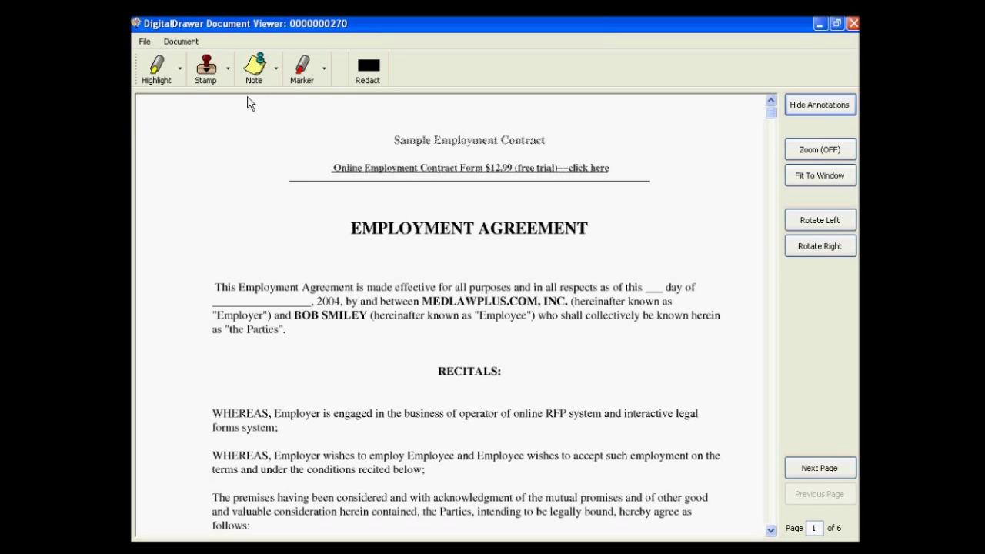
{"action": "left_click", "coordinate": [157, 70]}
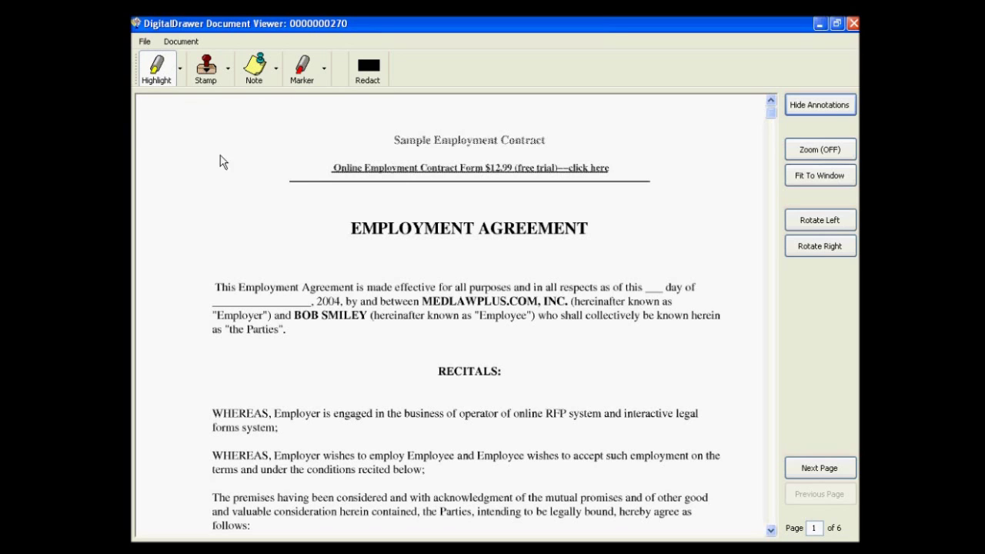
Highlight MEDLAWPLUS.COM, INC. and place a Confidential stamp near page one's top right
{"action": "left_click_drag", "start_coordinate": [419, 297], "coordinate": [569, 306]}
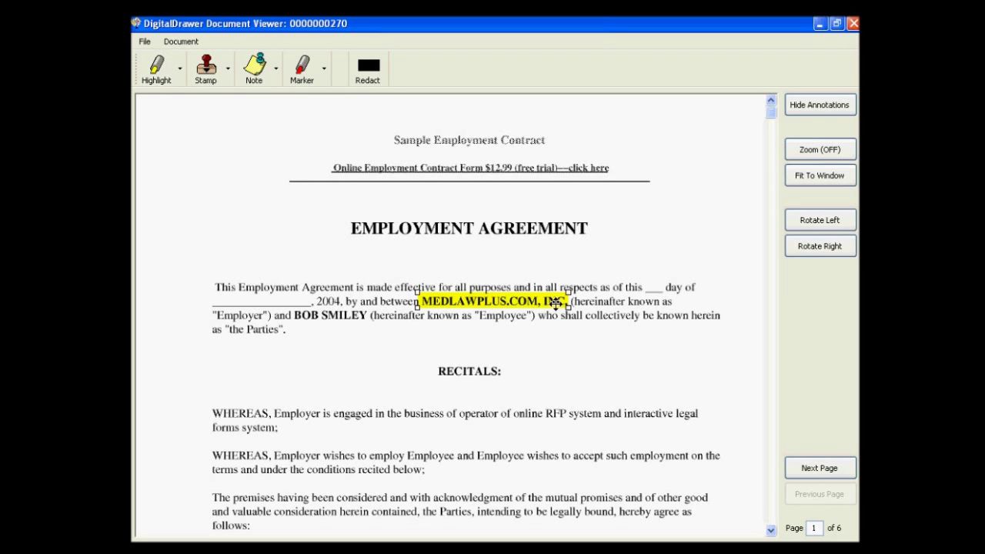
{"action": "left_click", "coordinate": [313, 244]}
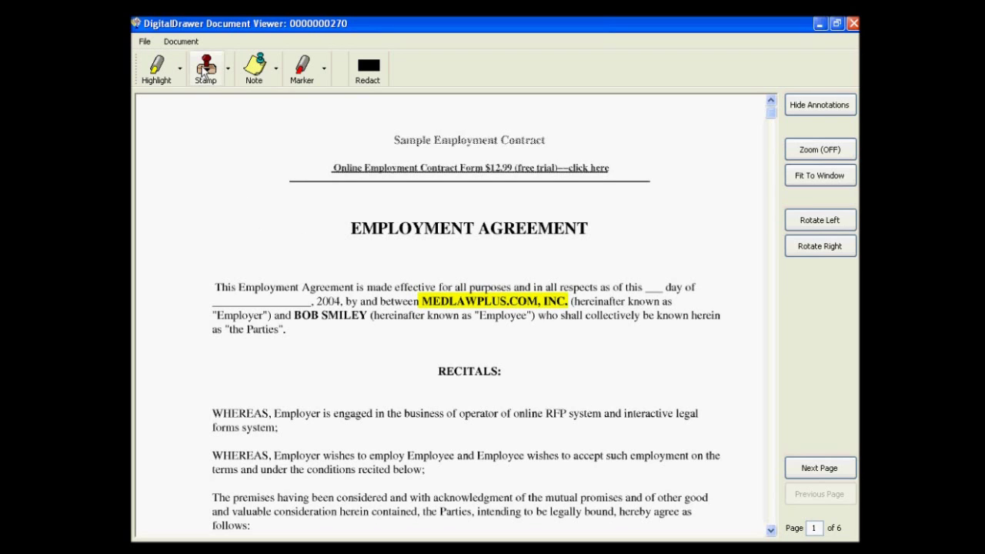
{"action": "left_click", "coordinate": [203, 70]}
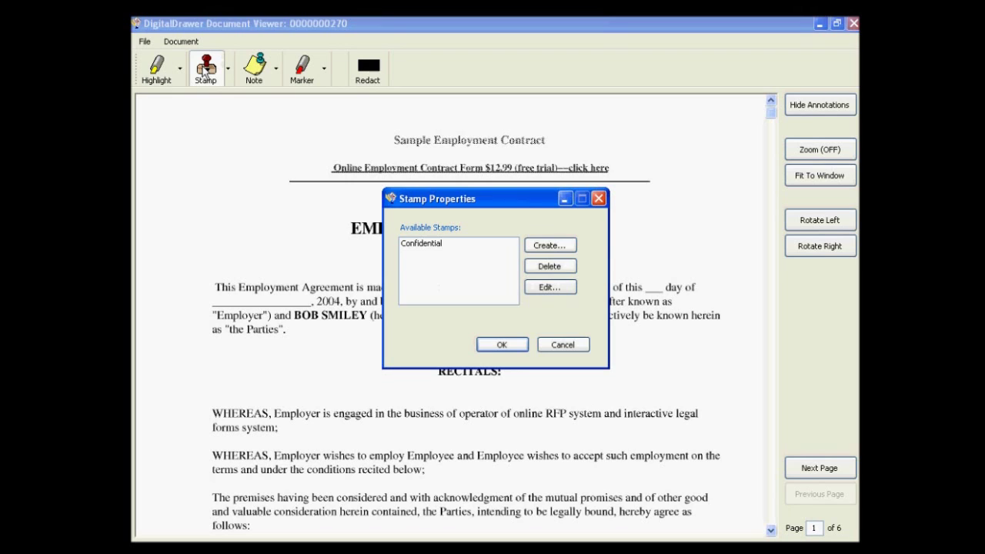
{"action": "left_click", "coordinate": [424, 244]}
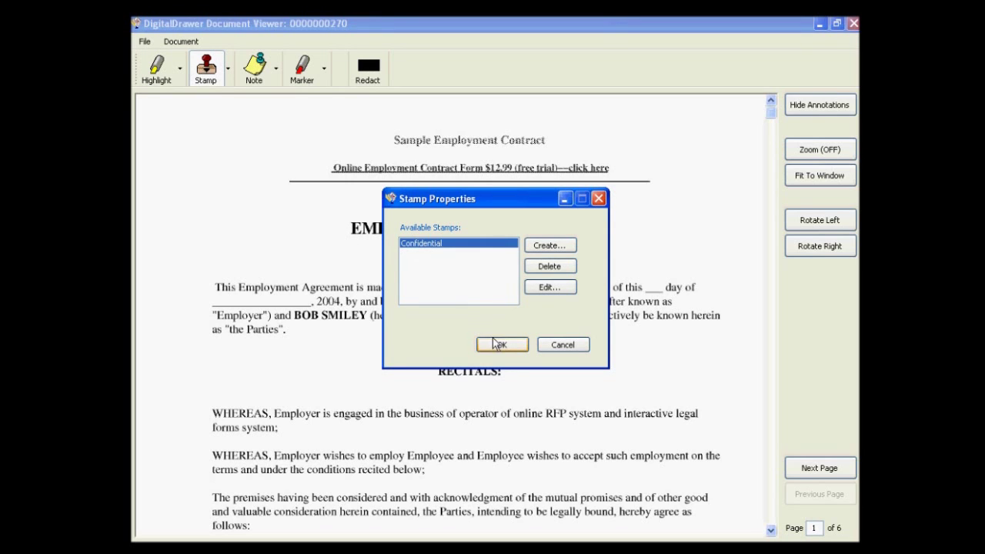
{"action": "left_click", "coordinate": [498, 345]}
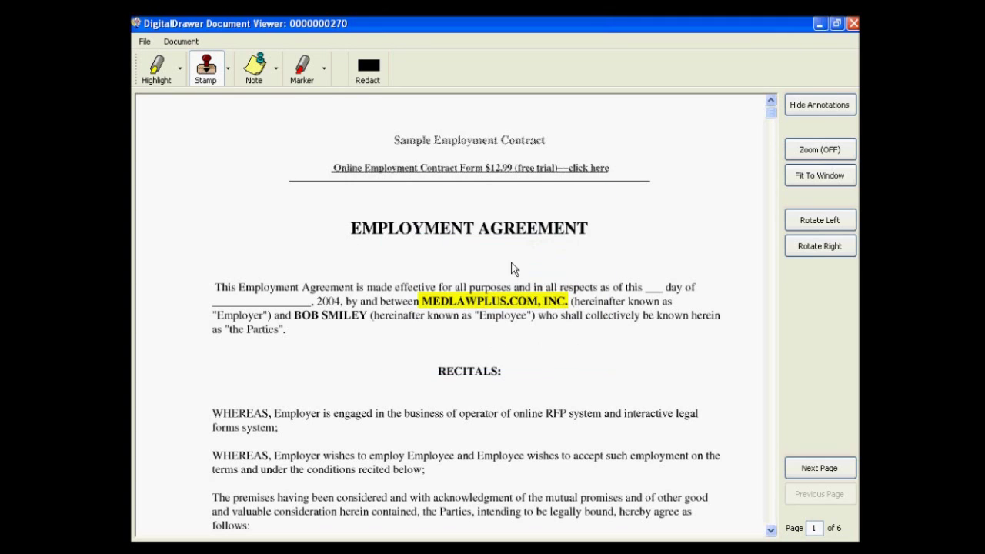
{"action": "left_click", "coordinate": [590, 115]}
{"action": "left_click", "coordinate": [557, 133]}
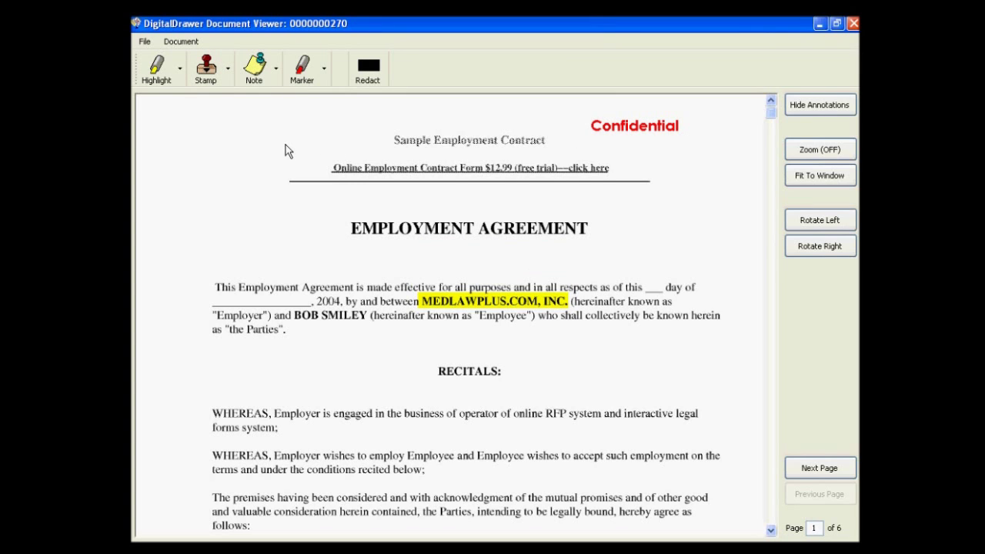
Add a top-left sticky note reminding that the employee still needs to sign this agreement
{"action": "left_click", "coordinate": [250, 74]}
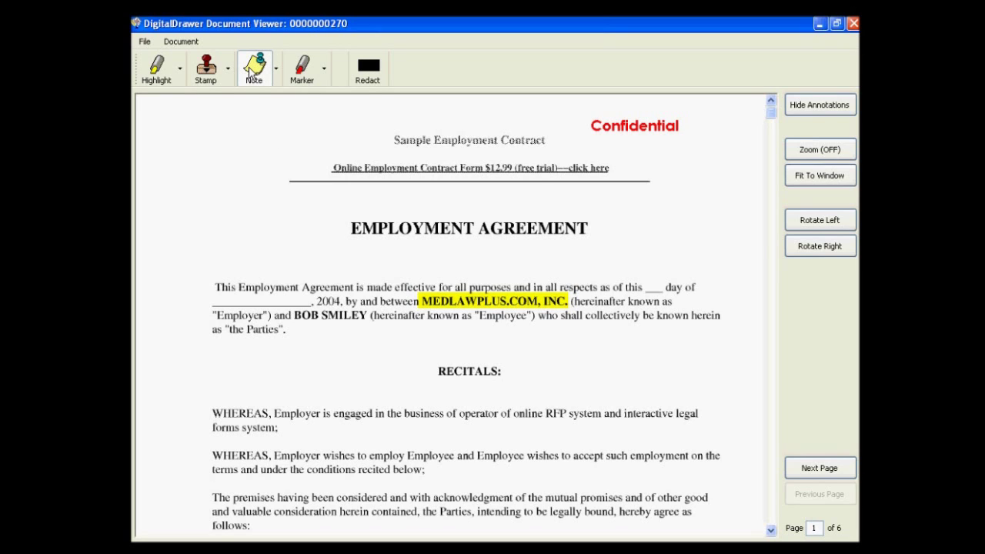
{"action": "left_click", "coordinate": [154, 117]}
{"action": "left_click_drag", "start_coordinate": [164, 132], "coordinate": [339, 188]}
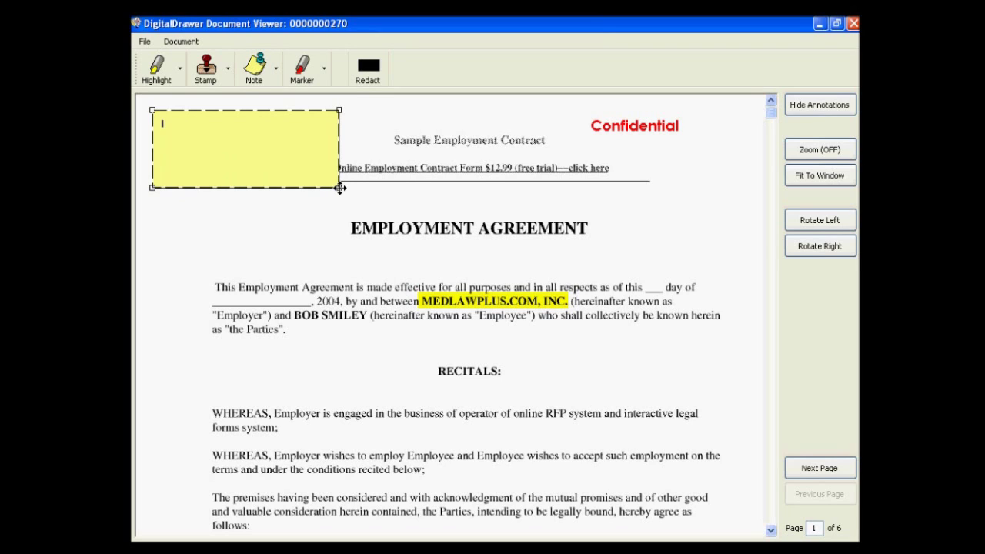
{"action": "type", "text": "Need to get"}
{"action": "type", "text": " bob to sig"}
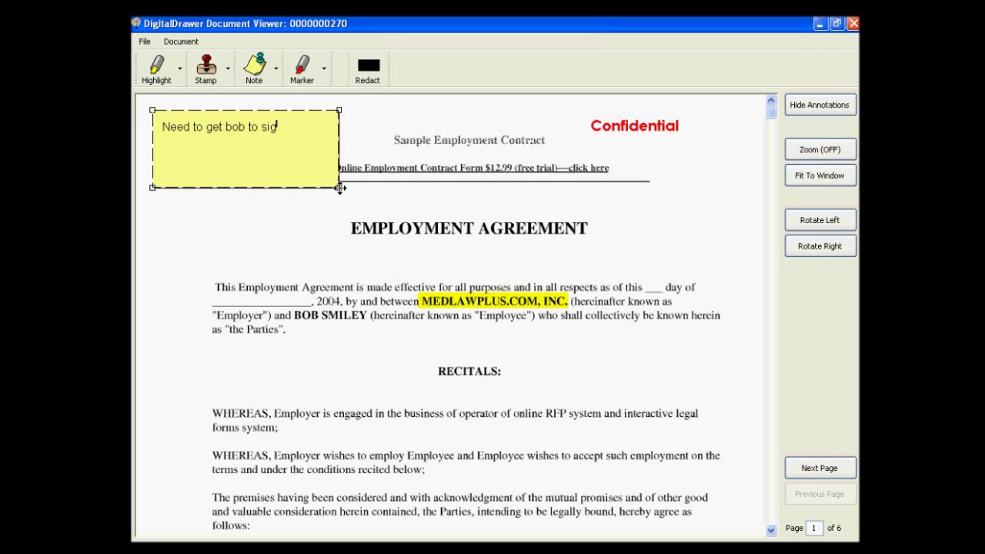
{"action": "type", "text": "n this agr"}
{"action": "type", "text": "eemne"}
{"action": "key", "text": "BackSpace"}
{"action": "key", "text": "BackSpace"}
{"action": "type", "text": "ent"}
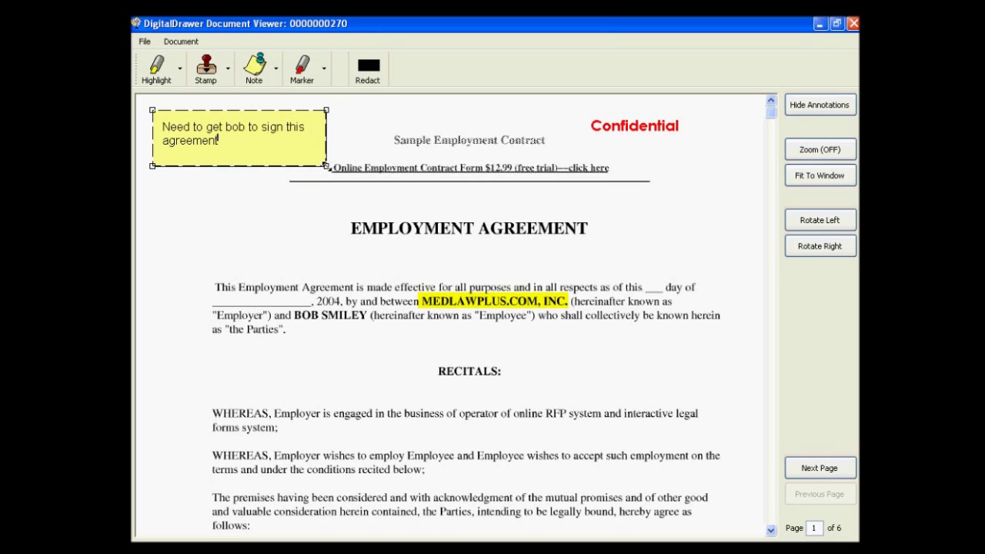
{"action": "left_click_drag", "start_coordinate": [339, 187], "coordinate": [326, 166]}
{"action": "left_click", "coordinate": [282, 206]}
Draw a black redaction box over the employee's name in the first paragraph
{"action": "left_click", "coordinate": [305, 77]}
{"action": "left_click", "coordinate": [359, 70]}
{"action": "left_click_drag", "start_coordinate": [290, 309], "coordinate": [371, 323]}
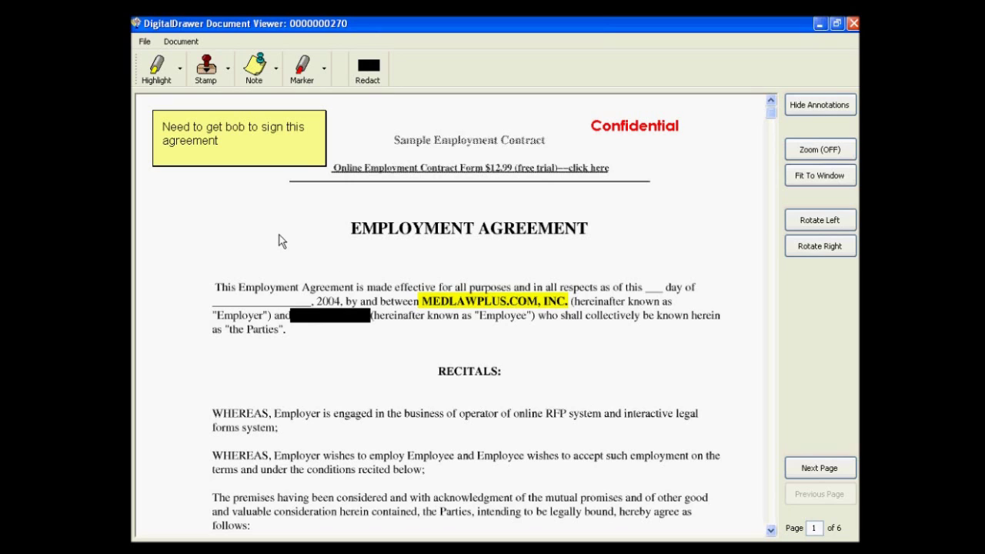
{"action": "left_click", "coordinate": [144, 41]}
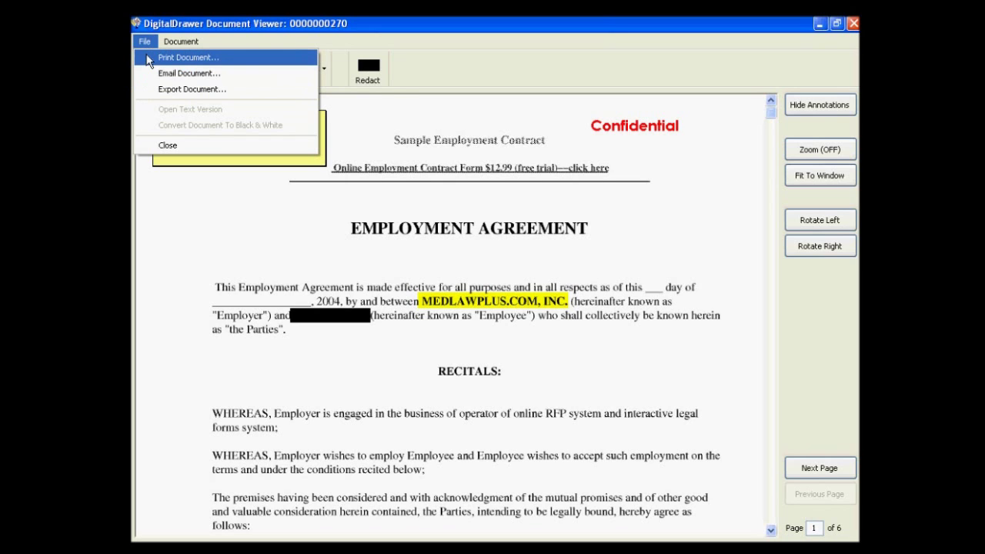
{"action": "left_click", "coordinate": [150, 58]}
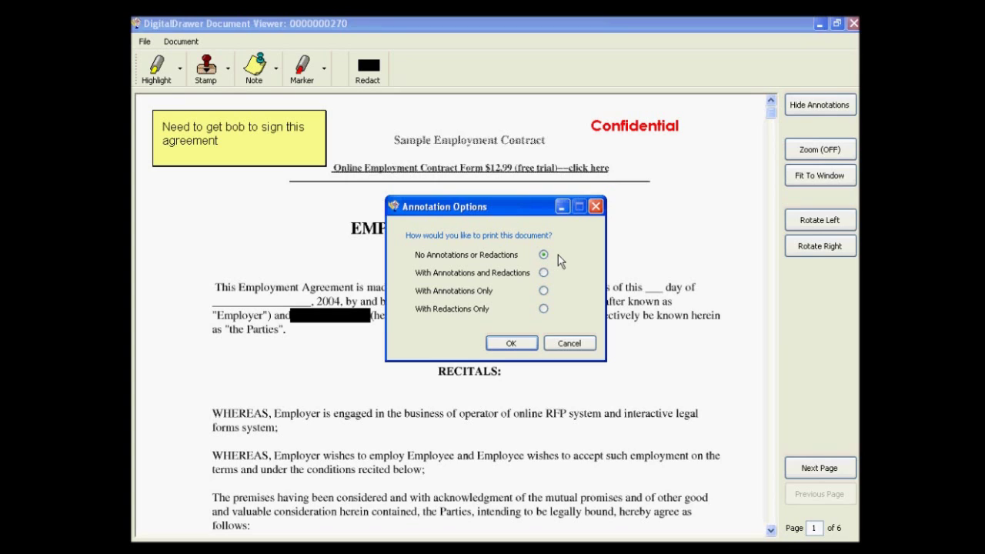
{"action": "left_click", "coordinate": [545, 273]}
{"action": "left_click", "coordinate": [543, 290]}
{"action": "left_click", "coordinate": [569, 343]}
Glance at the Document menu, then close the annotated contract's viewer to return to the three results
{"action": "left_click", "coordinate": [176, 42]}
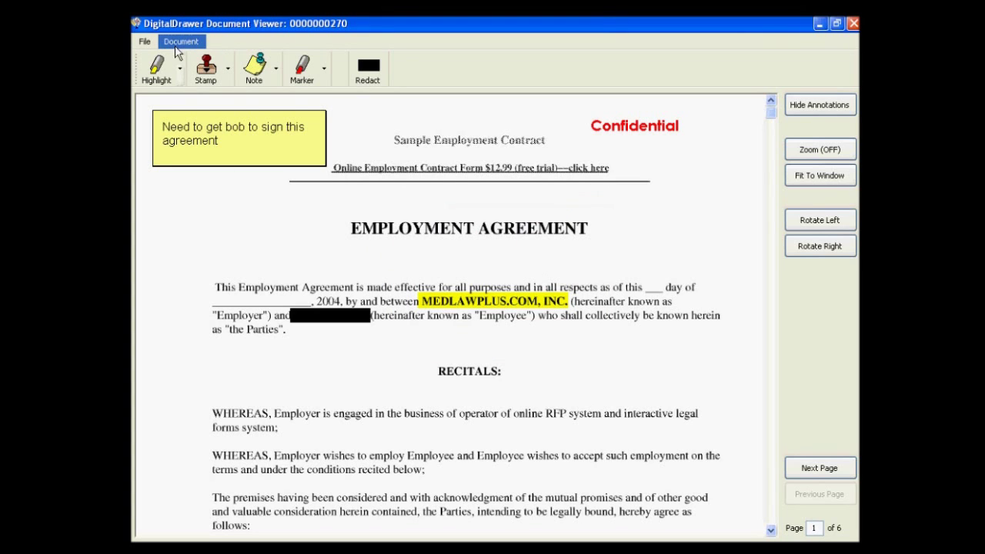
{"action": "mouse_move", "coordinate": [211, 57]}
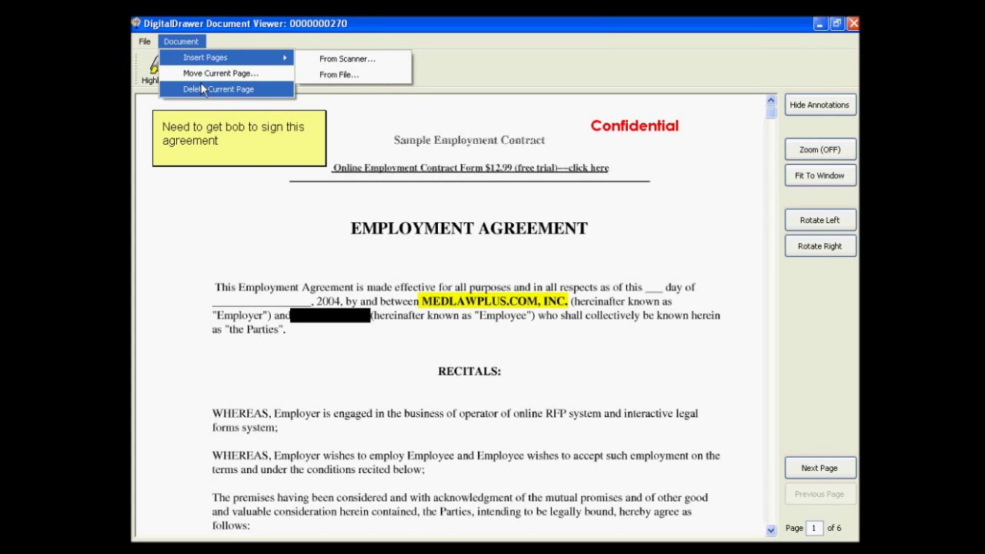
{"action": "left_click", "coordinate": [273, 235]}
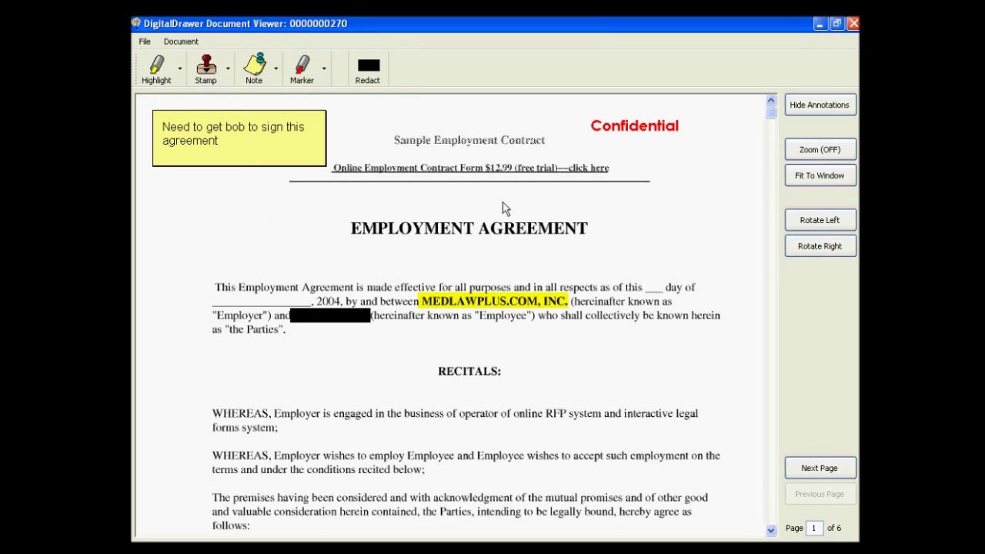
{"action": "left_click", "coordinate": [853, 24]}
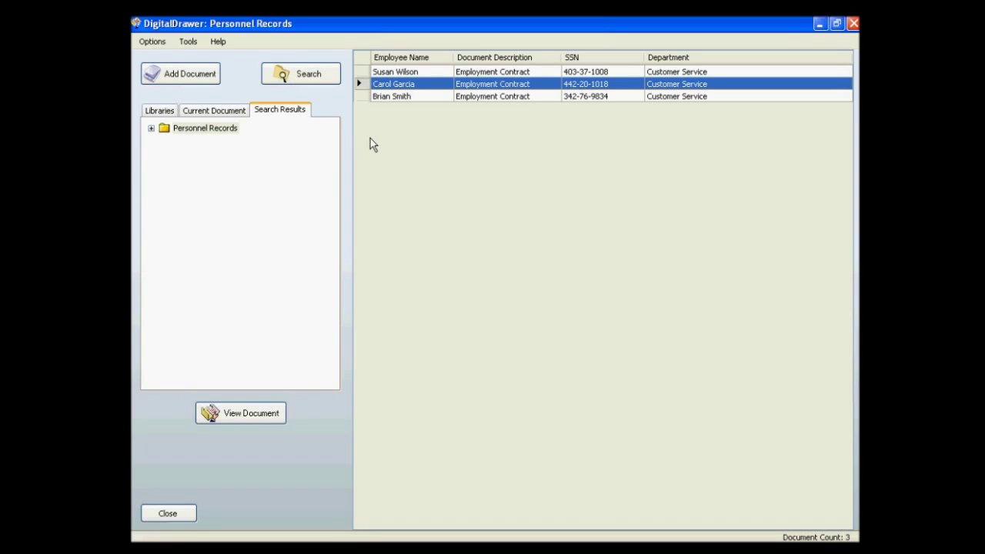
In Edit Mode, change the contract's Document Description to Employment Application, apply, then exit Edit Mode
{"action": "left_click", "coordinate": [188, 42]}
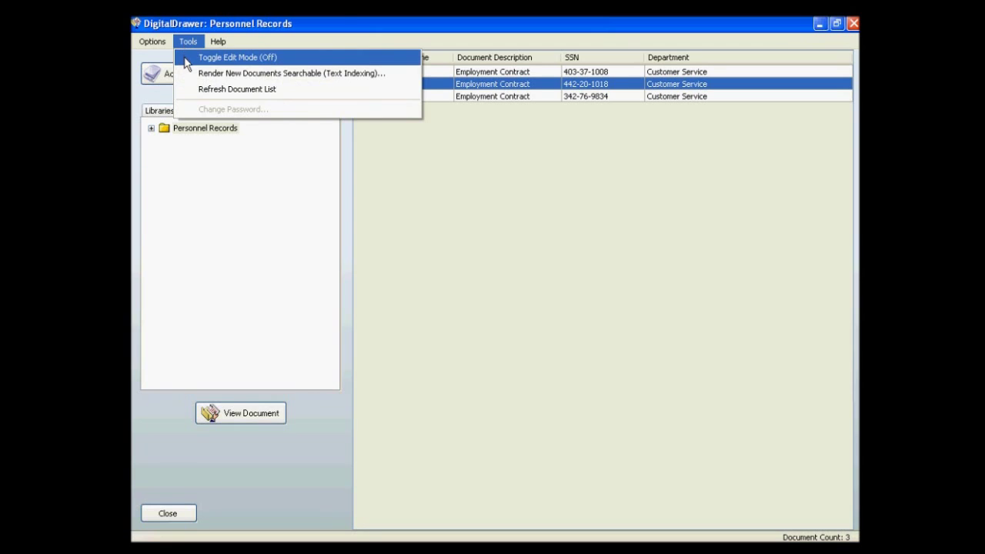
{"action": "left_click", "coordinate": [185, 58]}
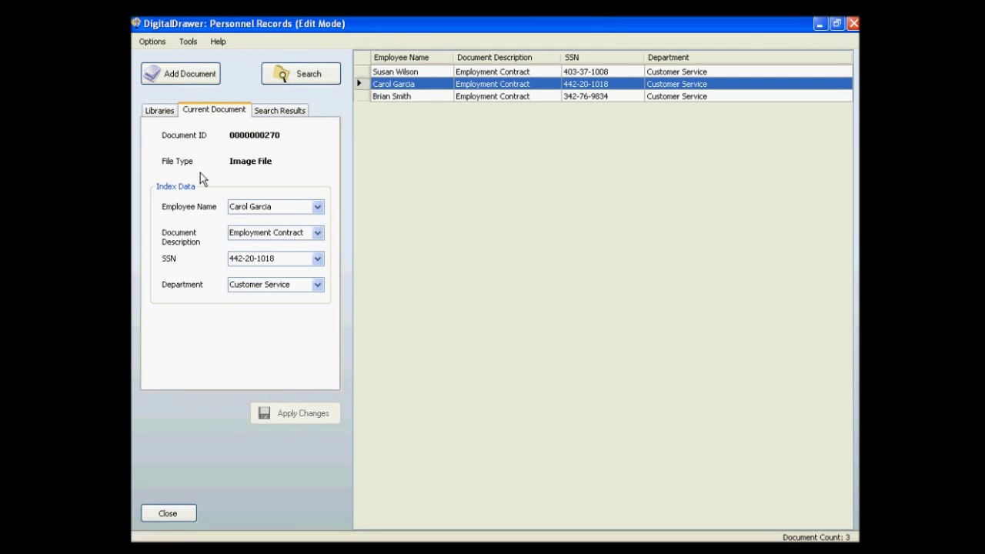
{"action": "left_click", "coordinate": [316, 234]}
{"action": "left_click", "coordinate": [293, 274]}
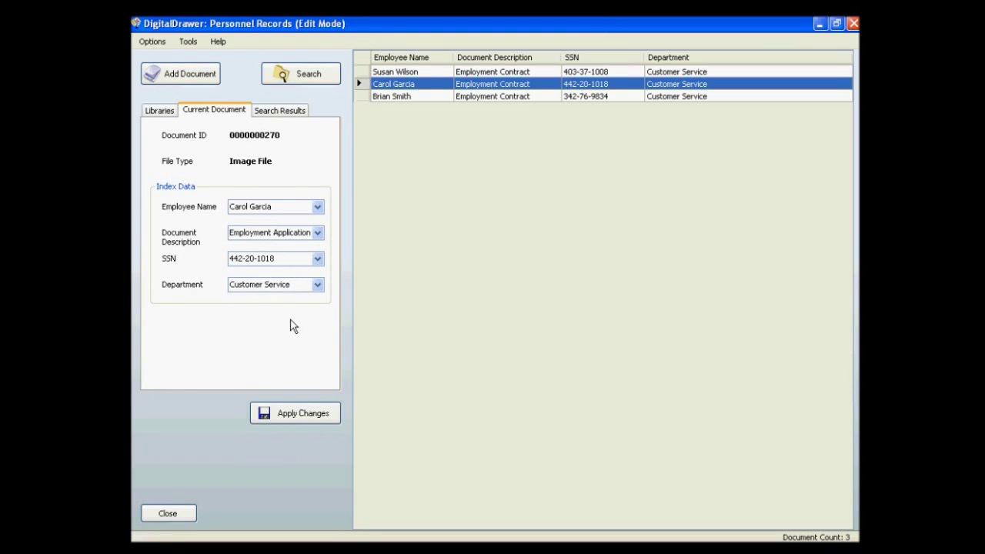
{"action": "left_click", "coordinate": [301, 414]}
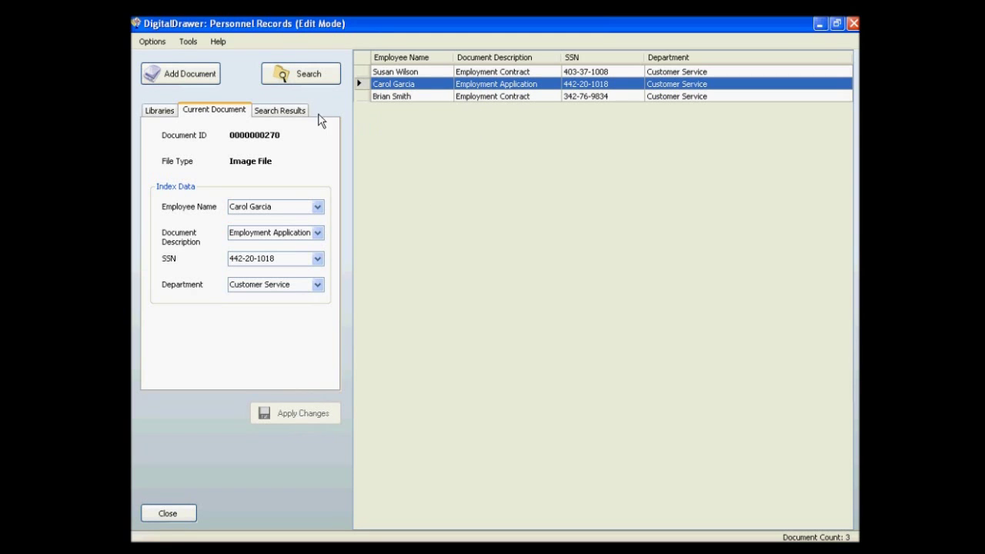
{"action": "left_click", "coordinate": [188, 41]}
{"action": "left_click", "coordinate": [192, 60]}
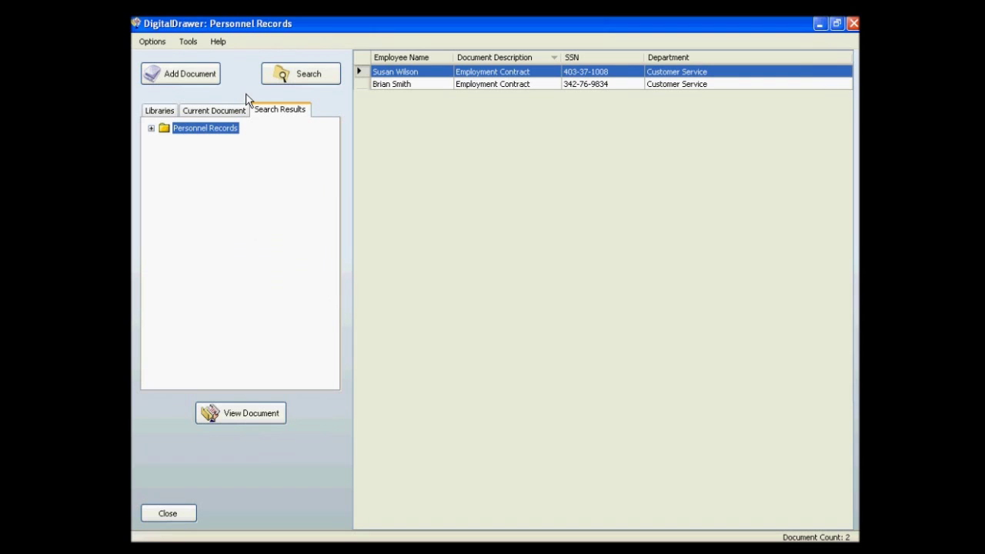
Select both remaining contracts, review their right-click actions without choosing one, then show the Help menu
{"action": "left_click", "coordinate": [390, 83], "text": "ctrl"}
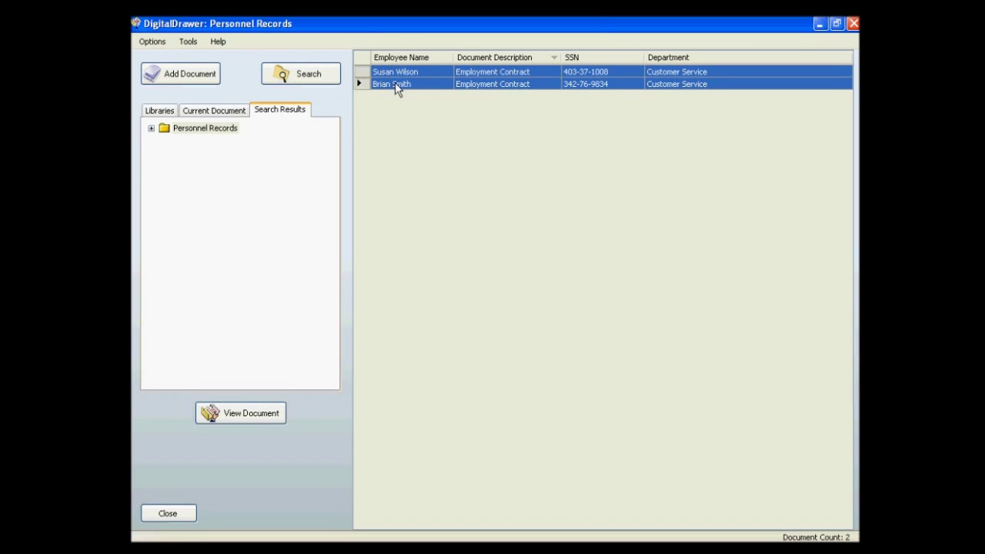
{"action": "right_click", "coordinate": [428, 90]}
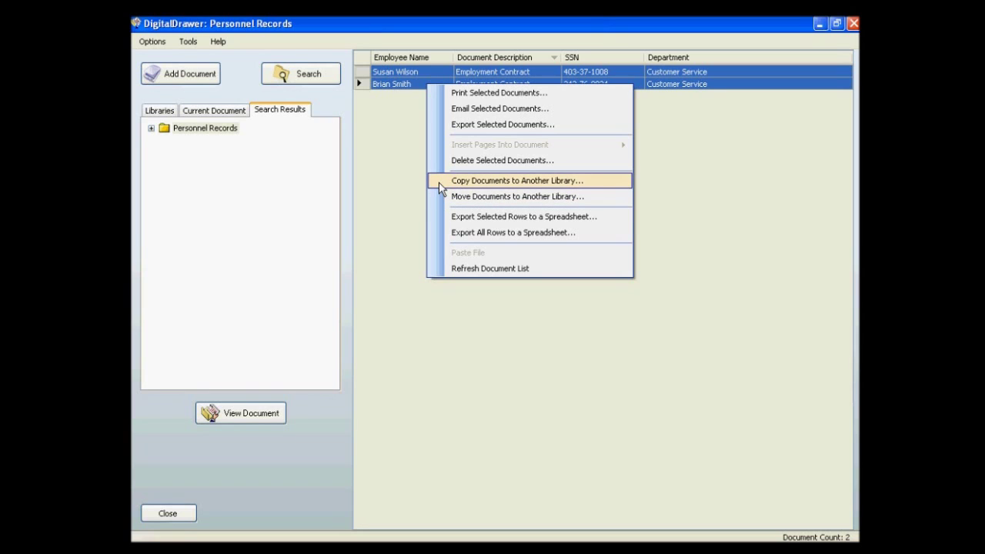
{"action": "left_click", "coordinate": [343, 105]}
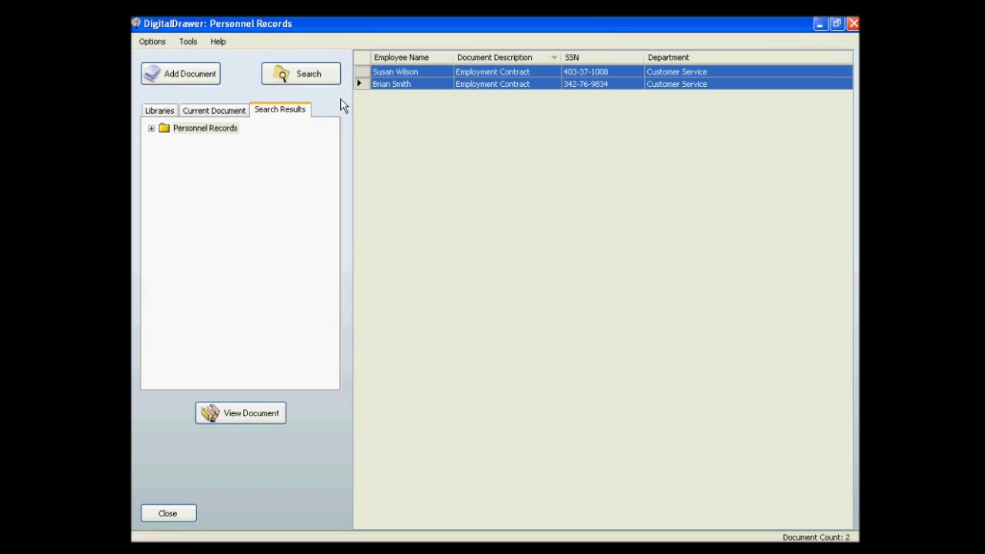
{"action": "left_click", "coordinate": [218, 42]}
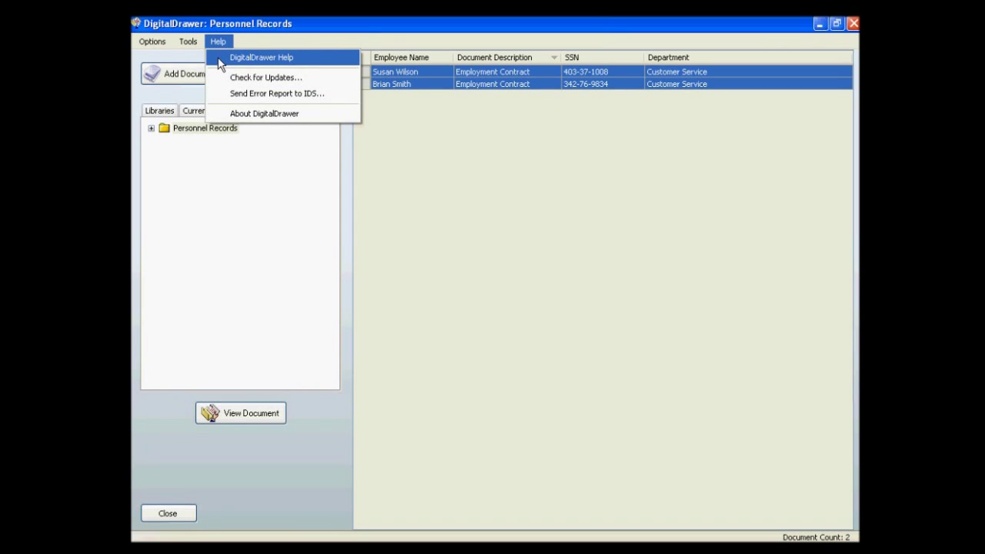
Open DigitalDrawer Help at the scanning-a-document topic and maximize its window
{"action": "left_click", "coordinate": [221, 60]}
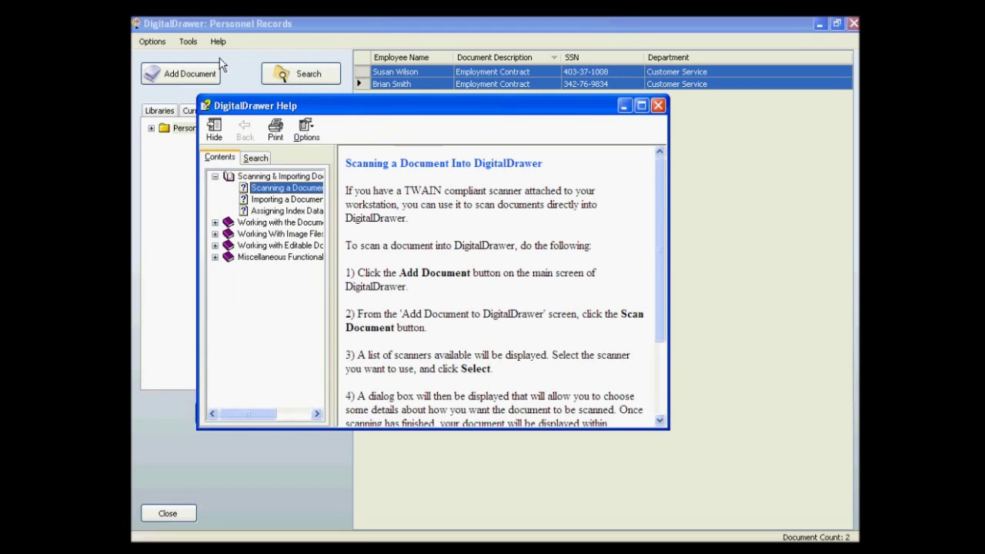
{"action": "left_click", "coordinate": [636, 103]}
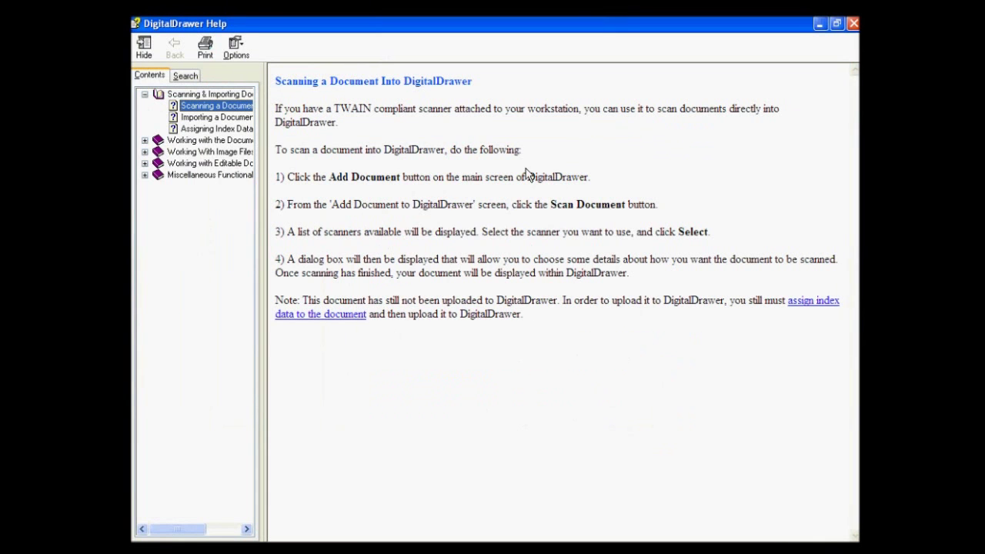